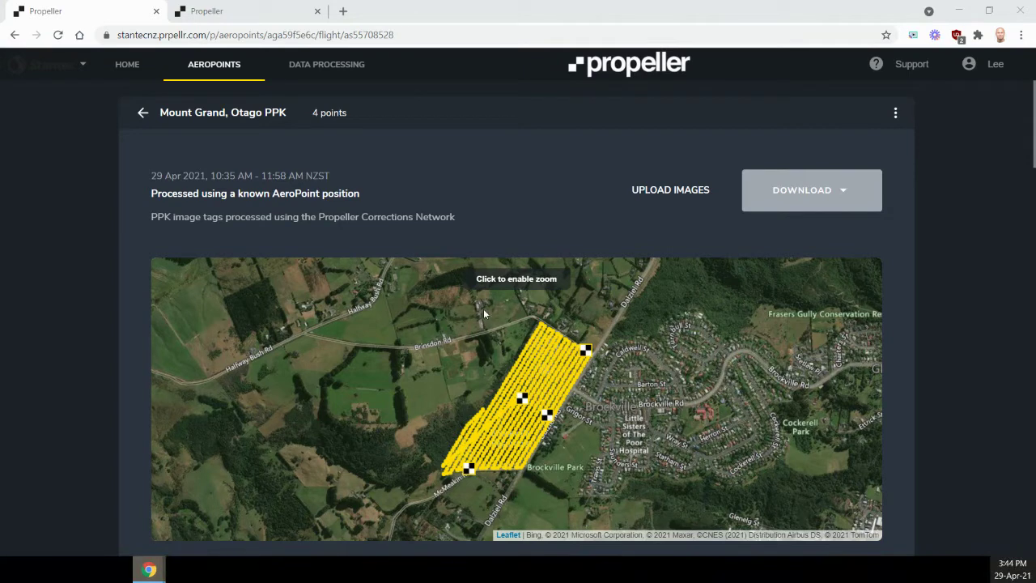
Scroll to PPK Image Tags and expand the Flight 2 and Flight 1 image tag tables.
click(817, 191)
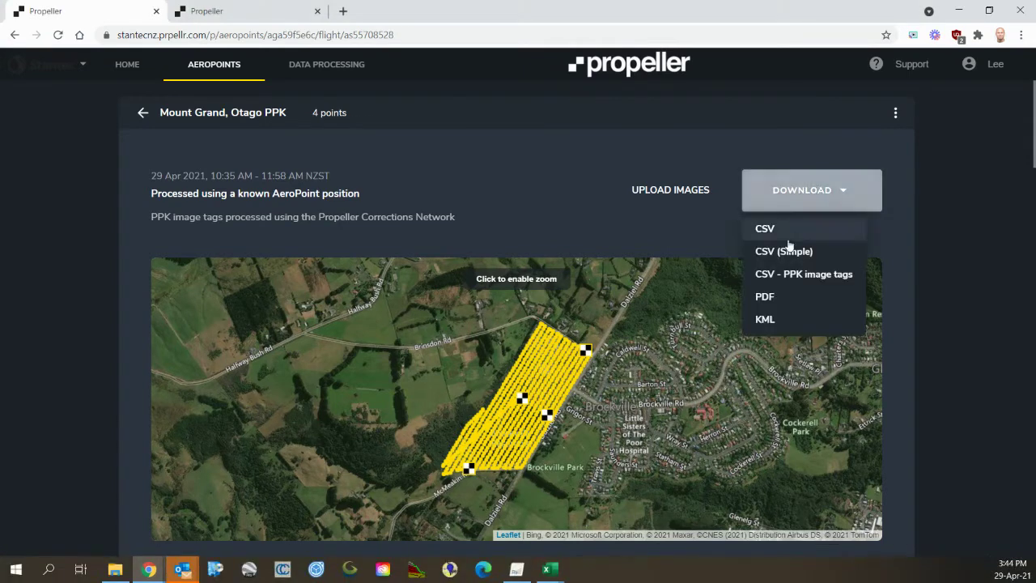
click(910, 198)
scroll(909, 198, down, 6)
scroll(909, 202, down, 18)
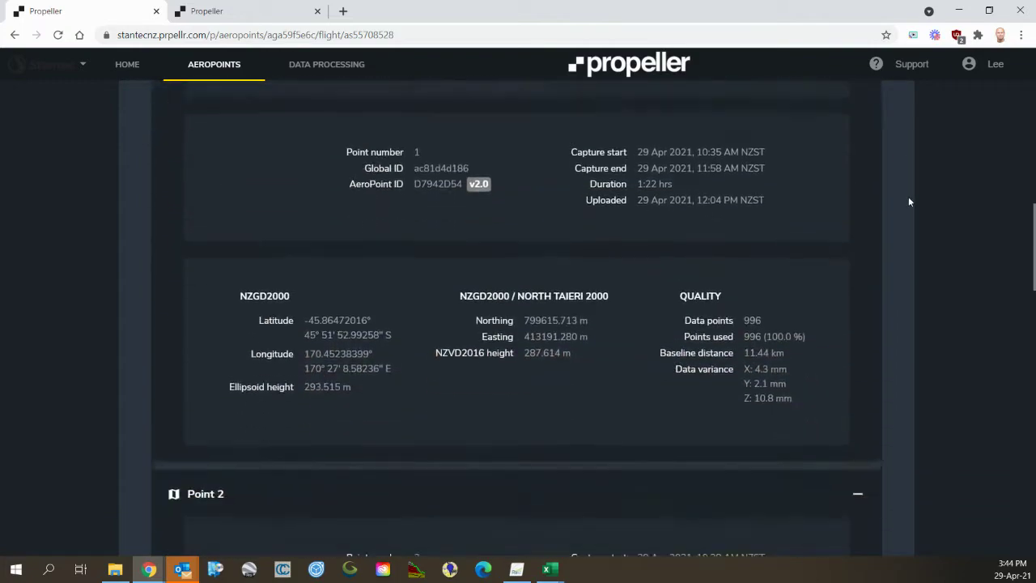
scroll(909, 202, down, 6)
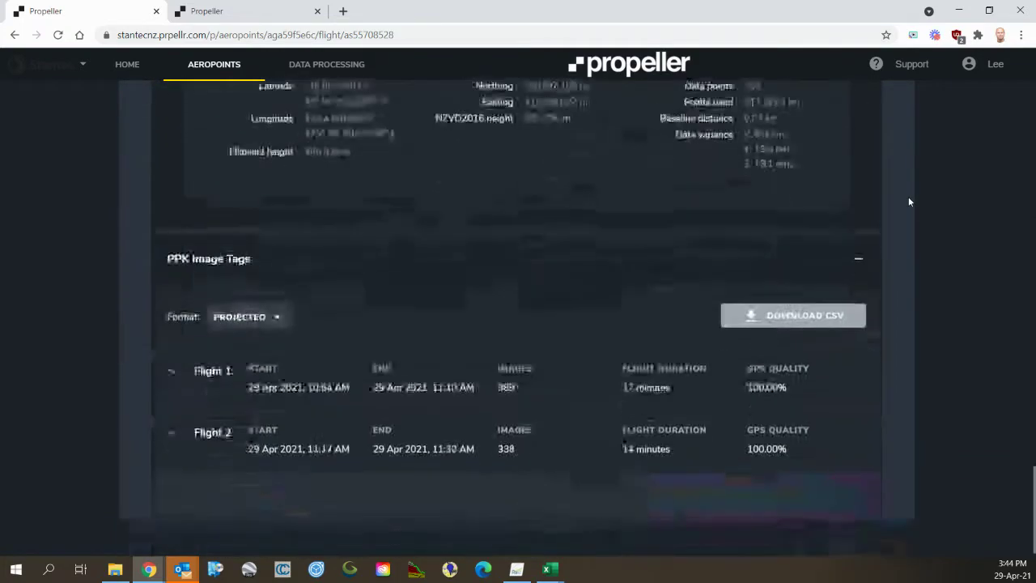
click(174, 413)
click(172, 374)
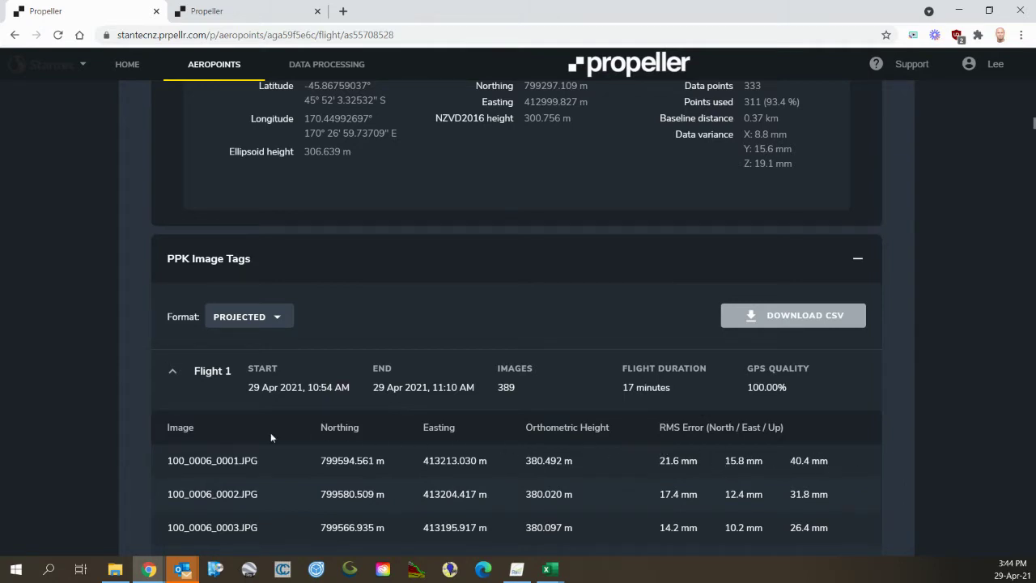
Select both flights' image tag tables, from the Image header through 0008_0334.JPG, and copy them.
drag(157, 430, 233, 438)
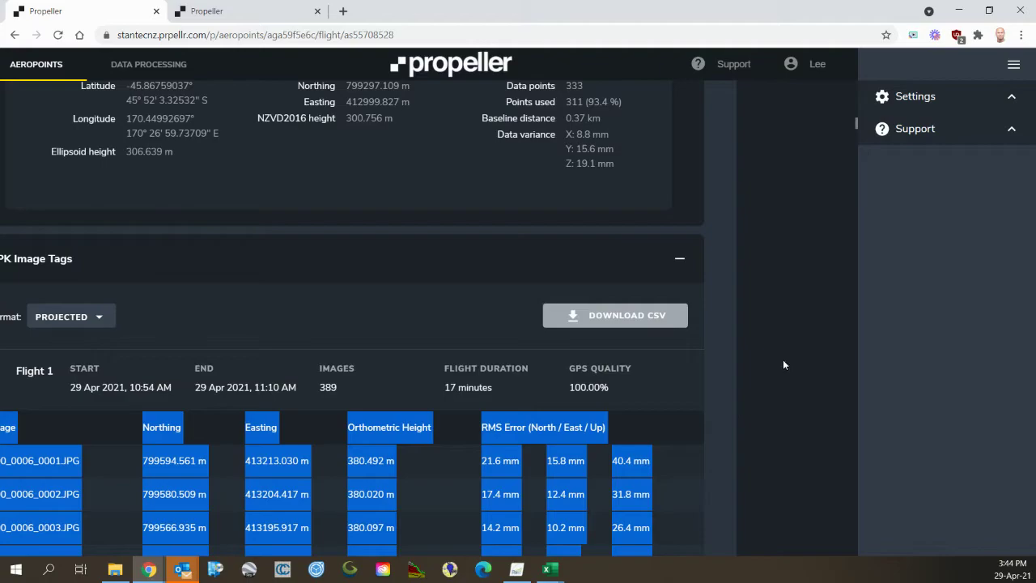
scroll(768, 395, down, 18)
scroll(925, 371, down, 10)
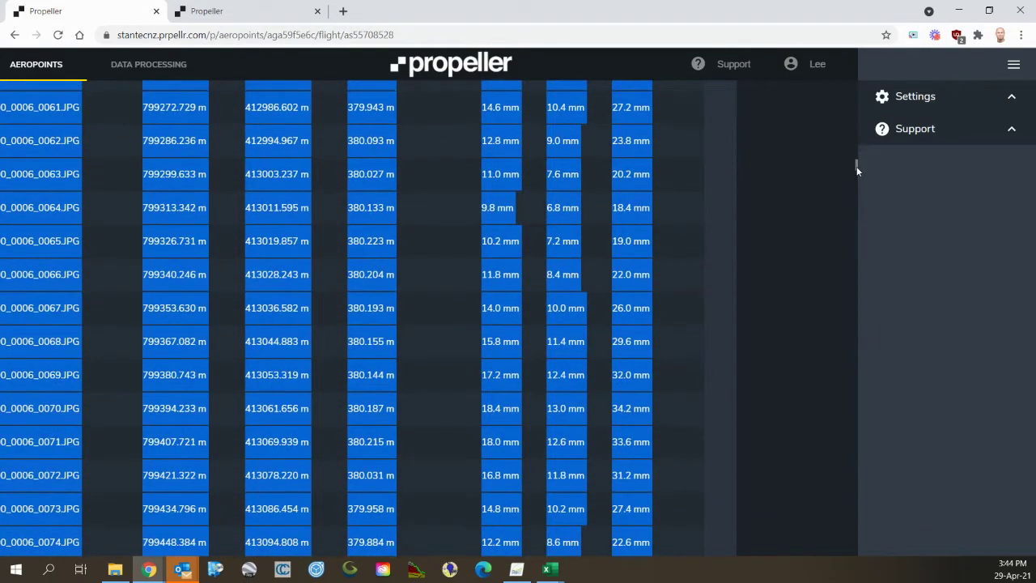
drag(856, 166, 864, 557)
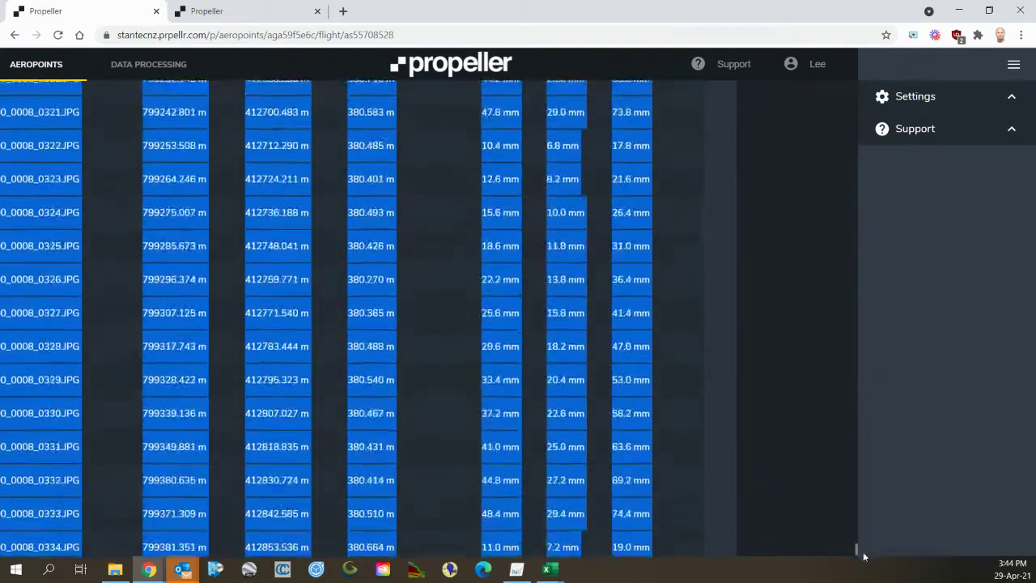
scroll(769, 467, down, 1)
right_click(637, 357)
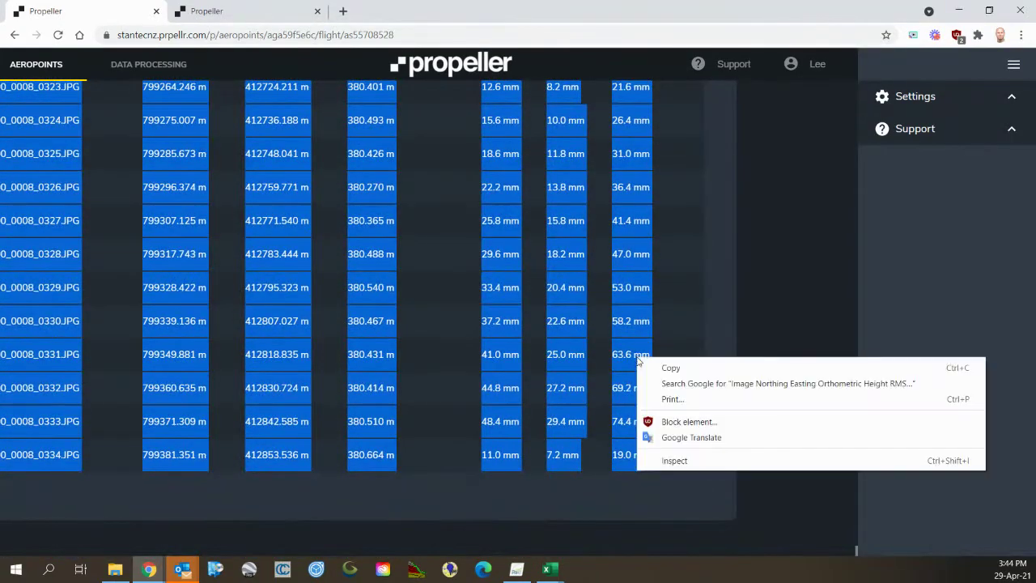
click(667, 374)
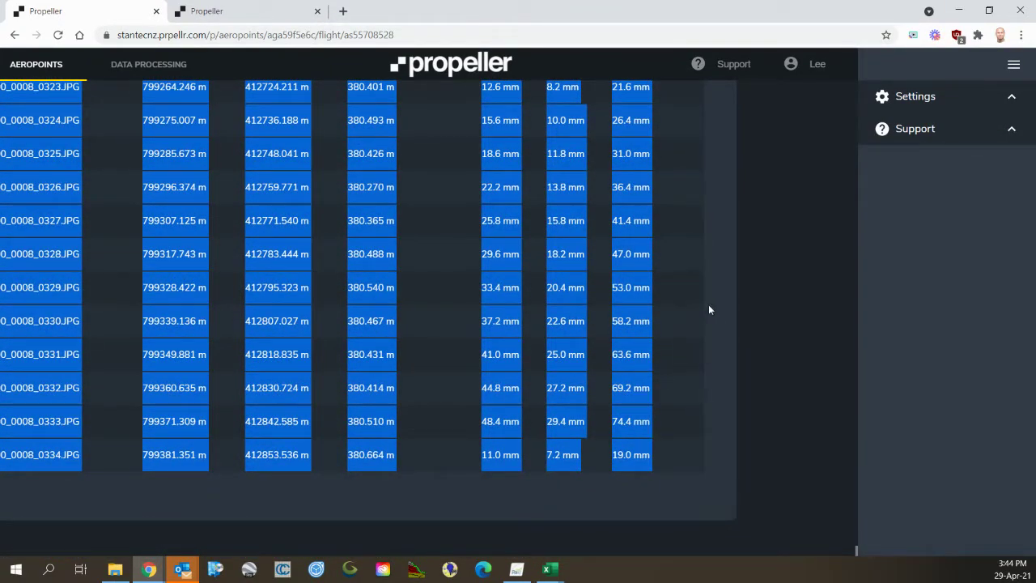
key(alt+Tab)
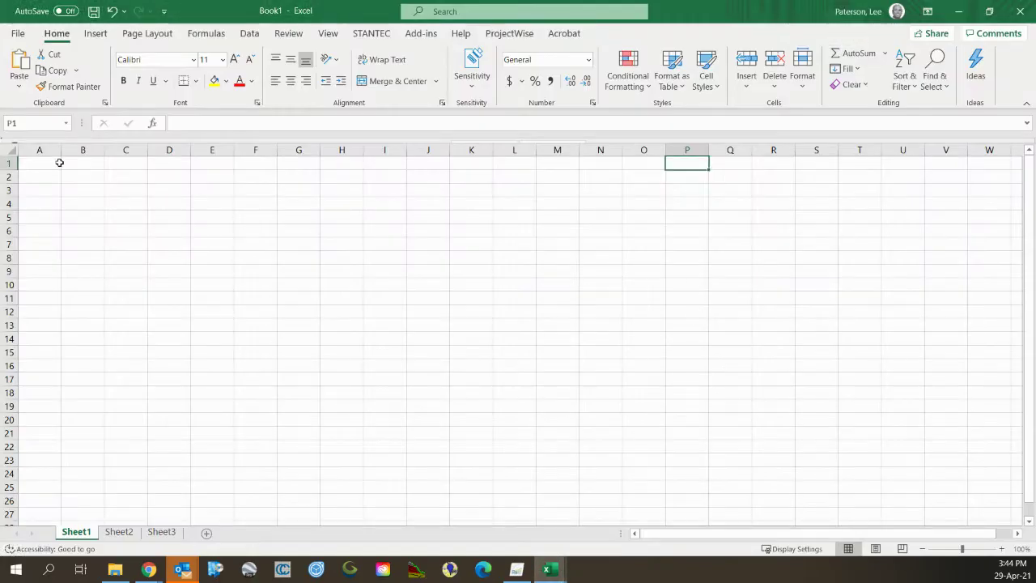
Paste the image tag table at A1 matching destination formatting.
click(59, 163)
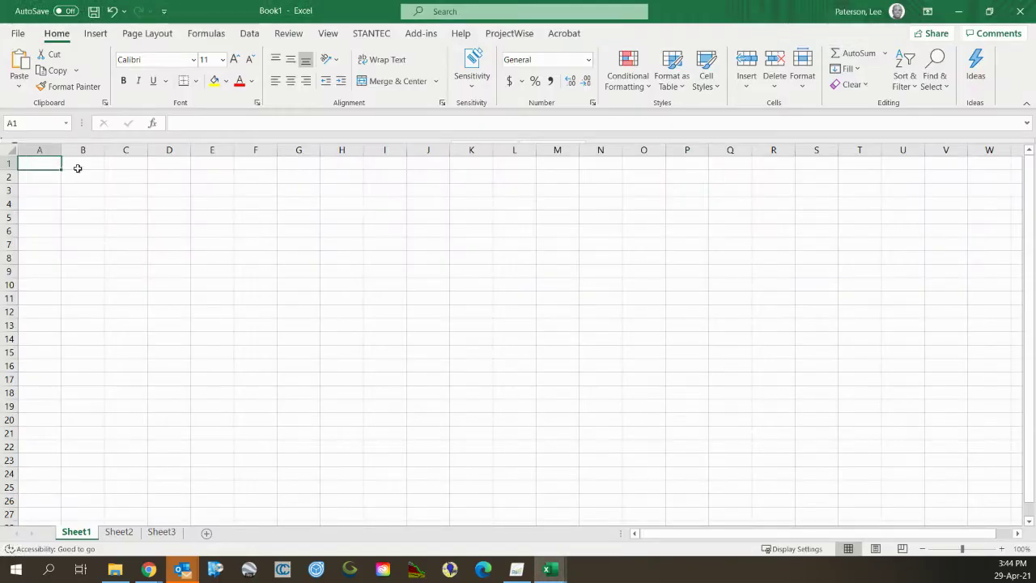
key(ctrl+v)
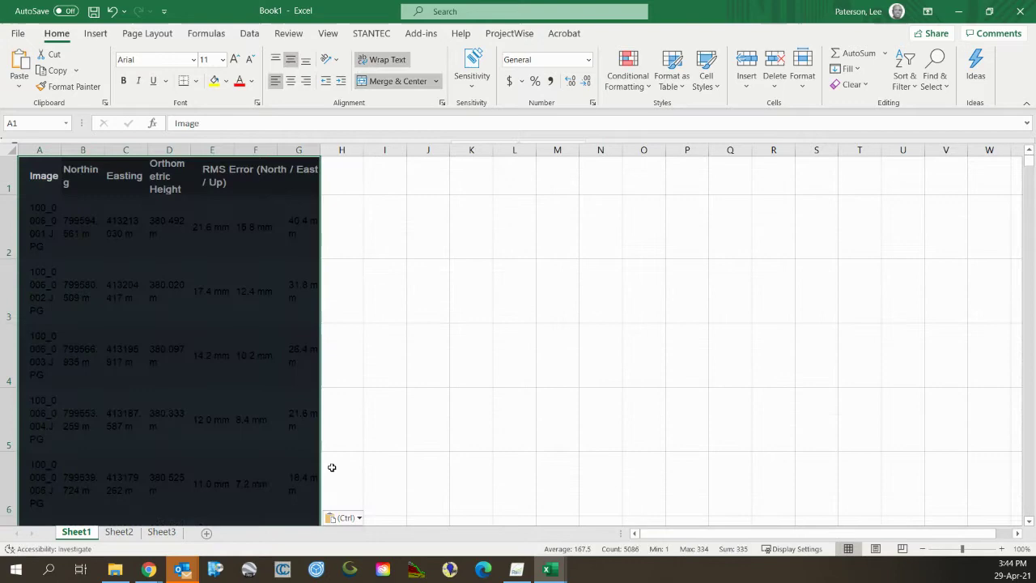
click(359, 518)
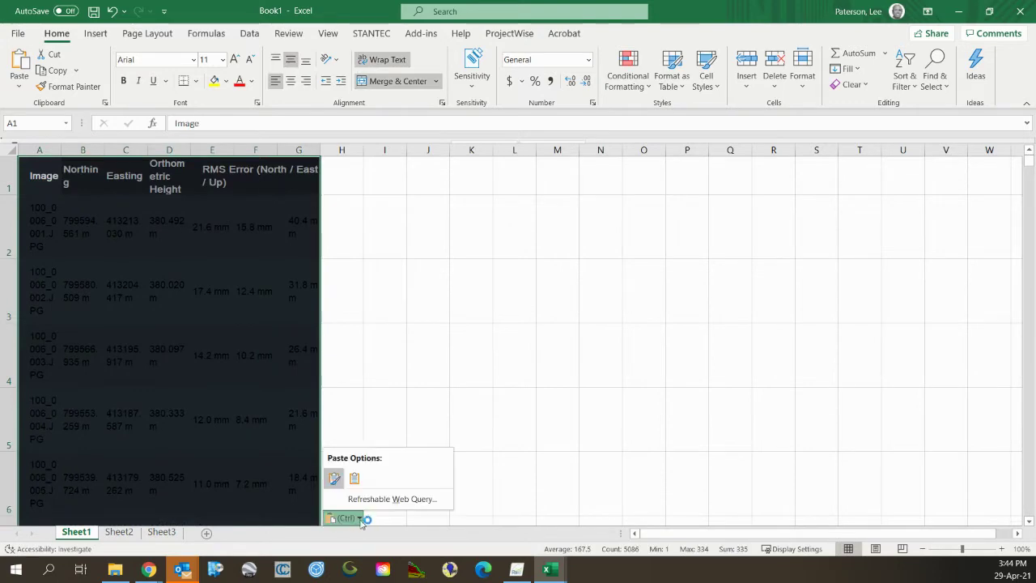
click(355, 478)
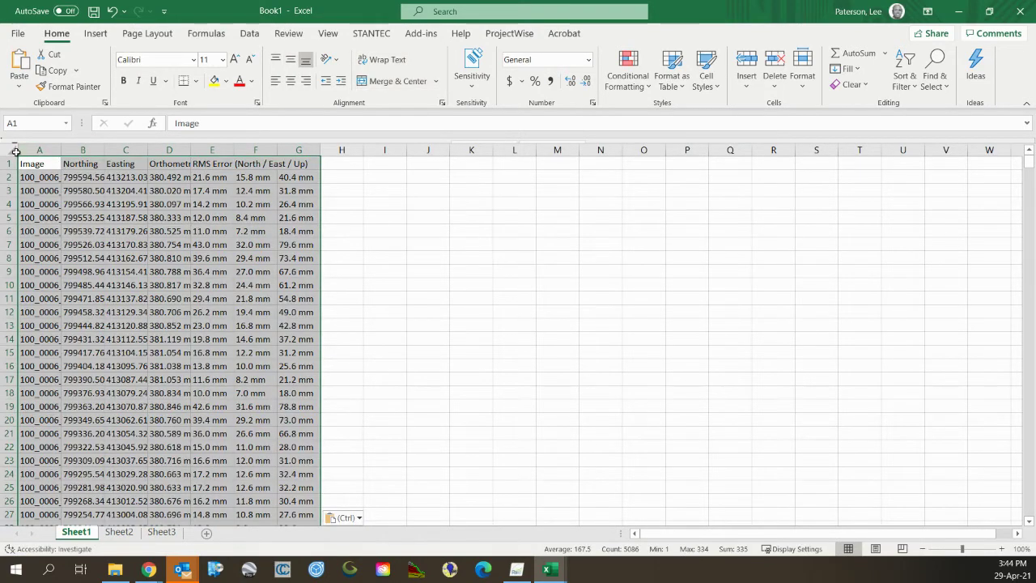
Autofit every column and add header filters.
click(12, 149)
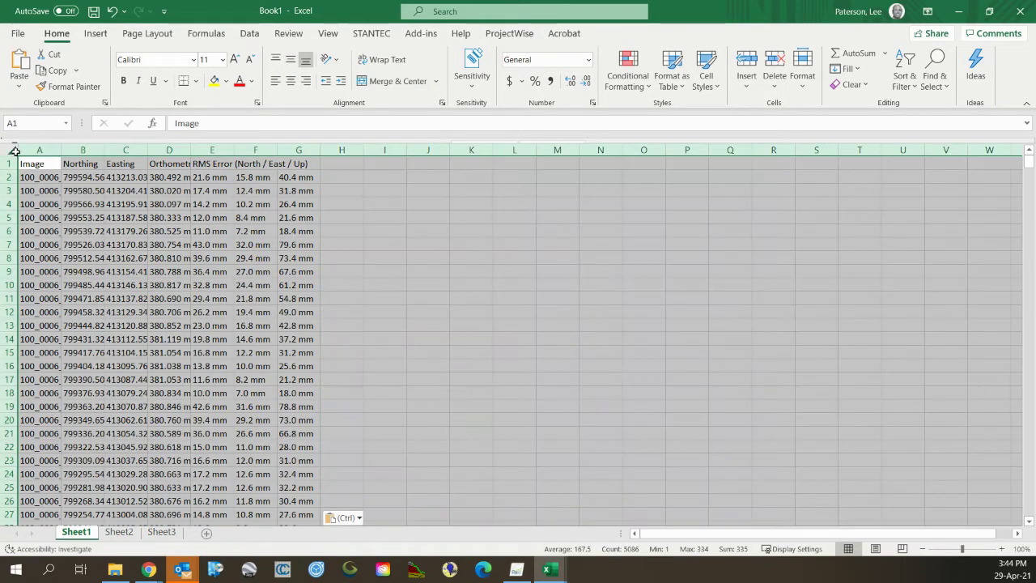
double_click(62, 150)
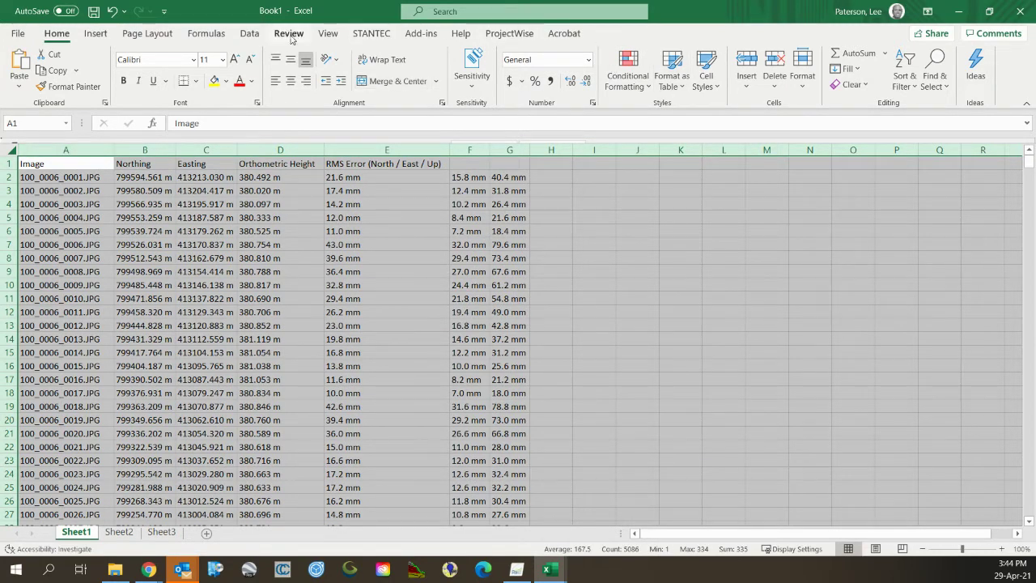
click(249, 33)
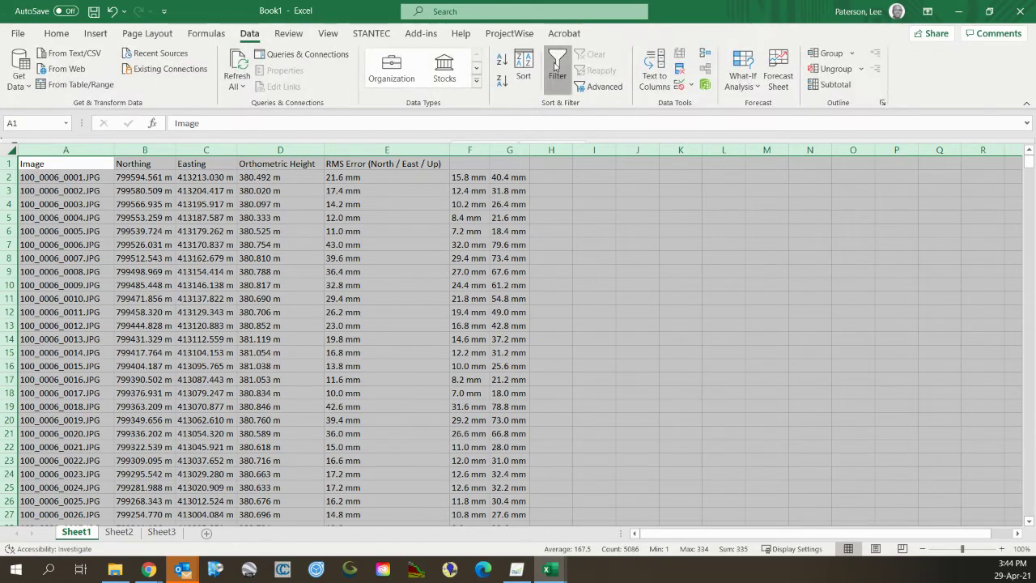
click(557, 68)
Delete the Flight 2 heading rows 391–402 between the two flights.
click(397, 172)
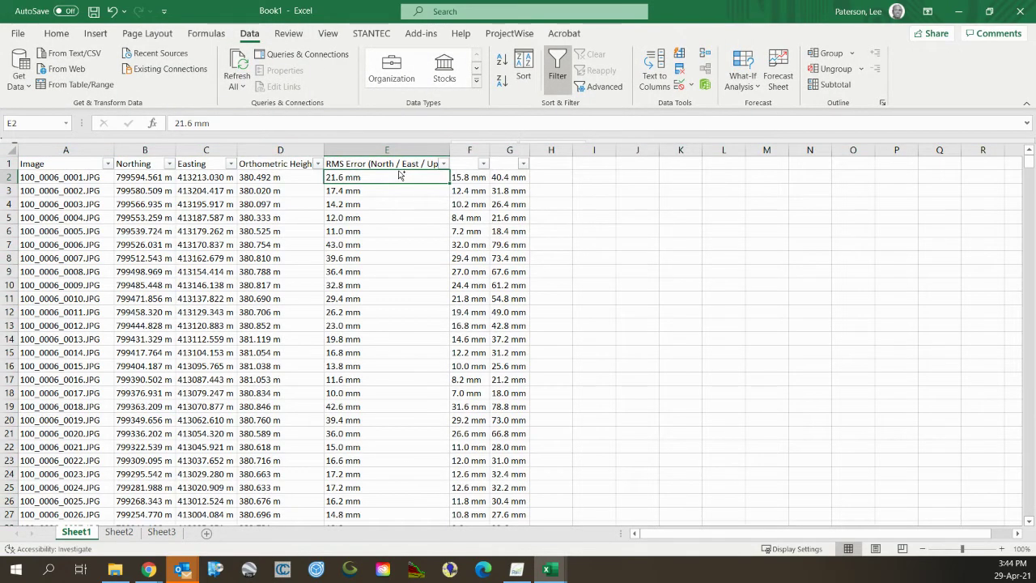
key(ctrl+Down)
scroll(412, 250, down, 5)
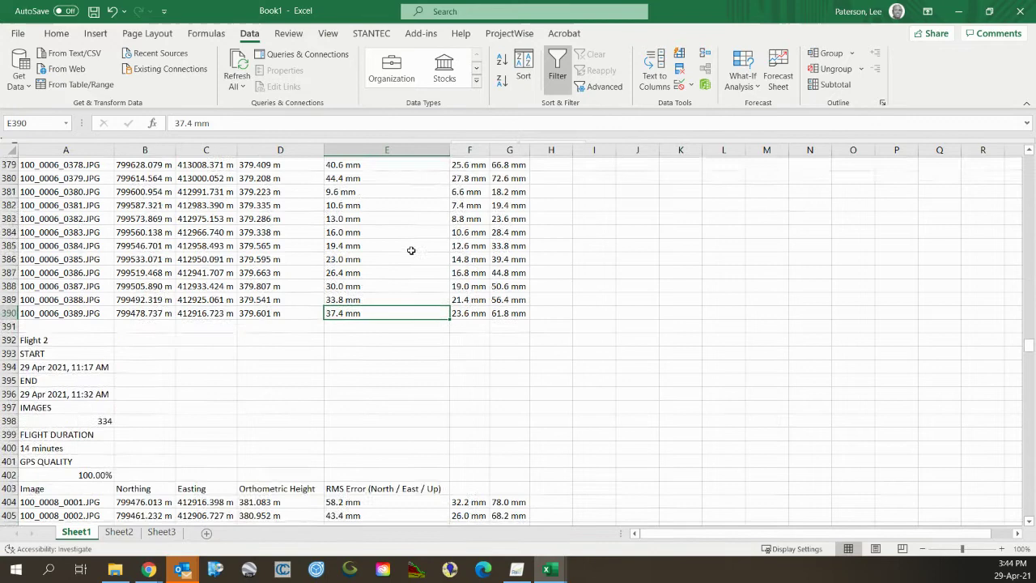
drag(21, 323, 14, 480)
right_click(165, 451)
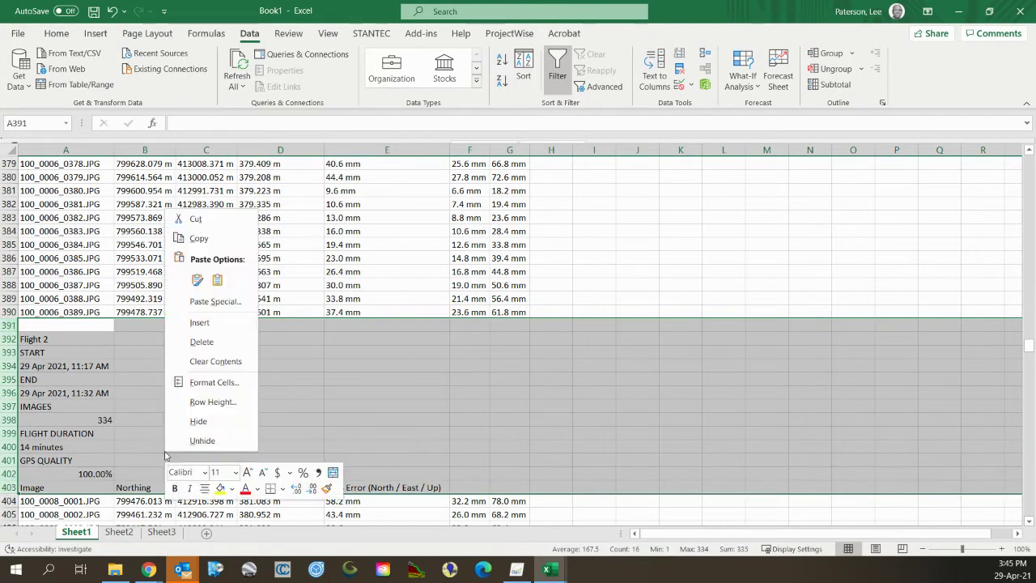
click(231, 344)
Delete the leftover Help Center web text rows 725–728 below the table.
click(231, 342)
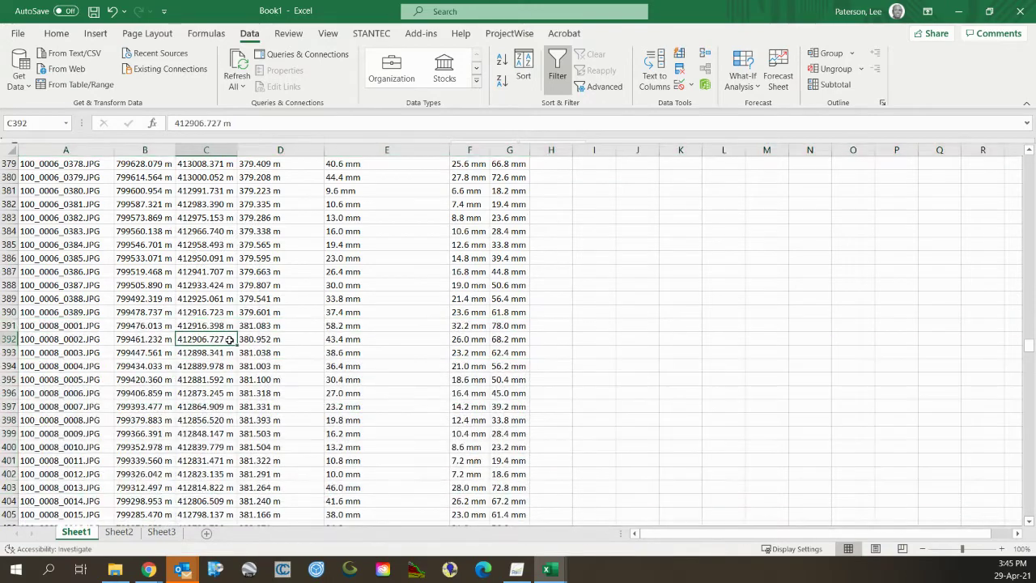
key(ctrl+Down)
scroll(233, 348, down, 5)
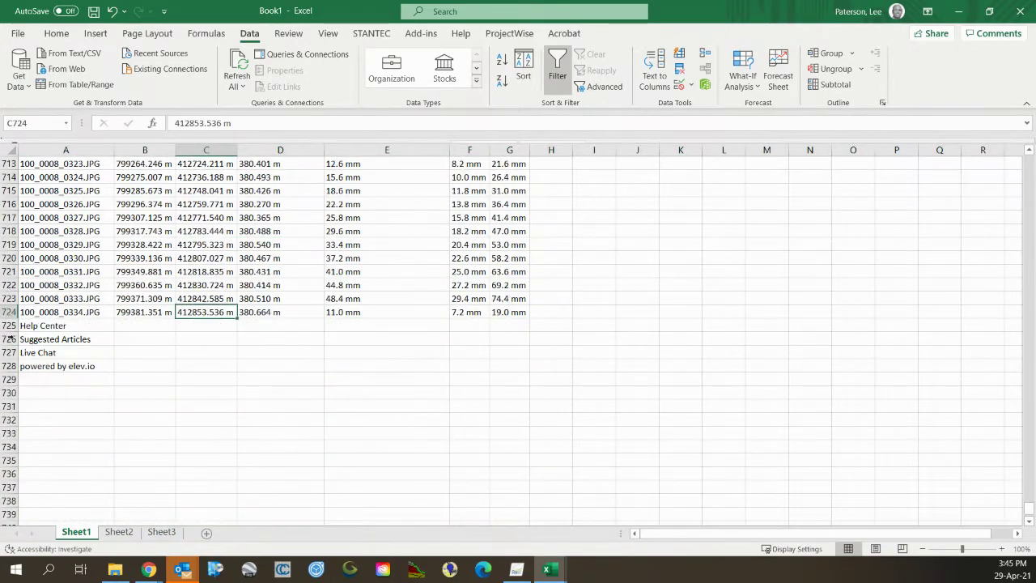
drag(8, 325, 8, 366)
right_click(137, 356)
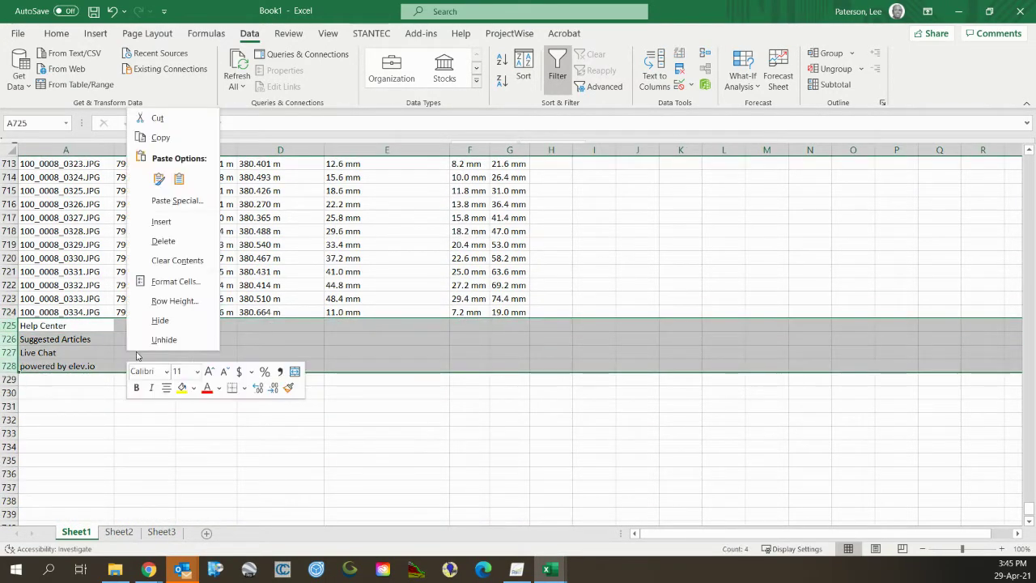
click(163, 240)
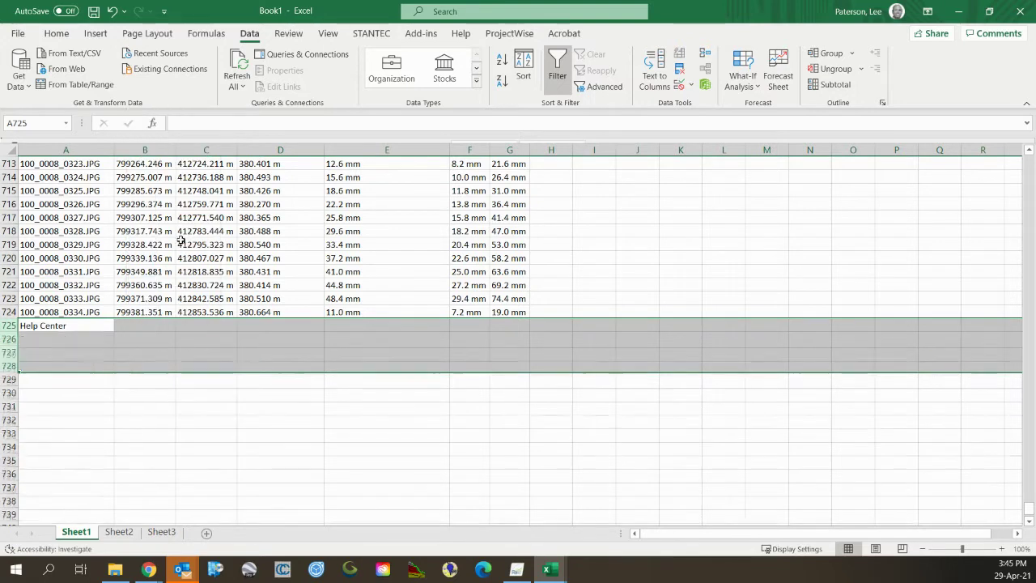
click(277, 283)
Inspect the '44.8 mm' value in E722 to see its unit suffix.
click(363, 285)
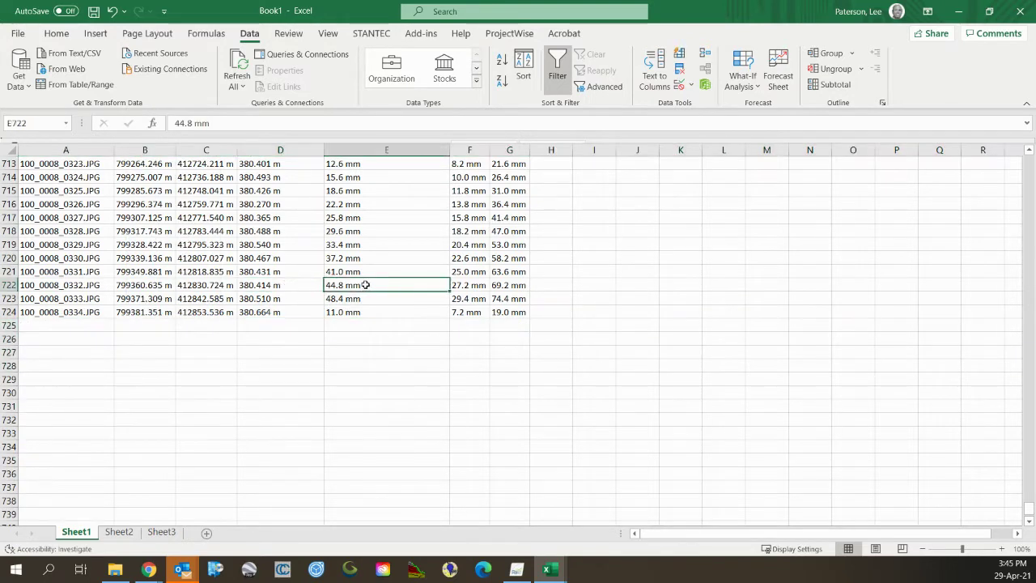
click(369, 123)
key(shift+Left)
key(shift+Left)
key(shift+Left)
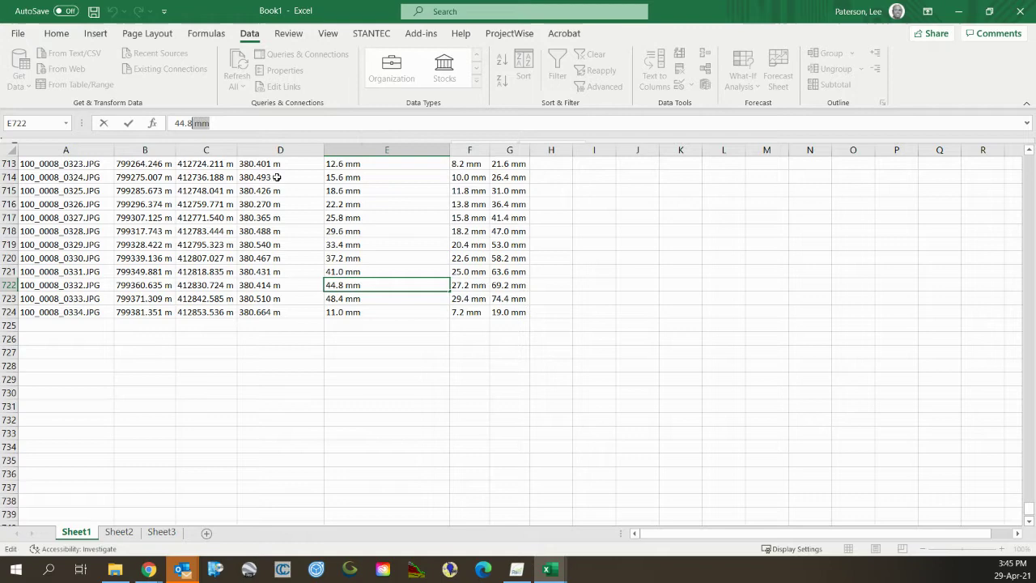
click(305, 219)
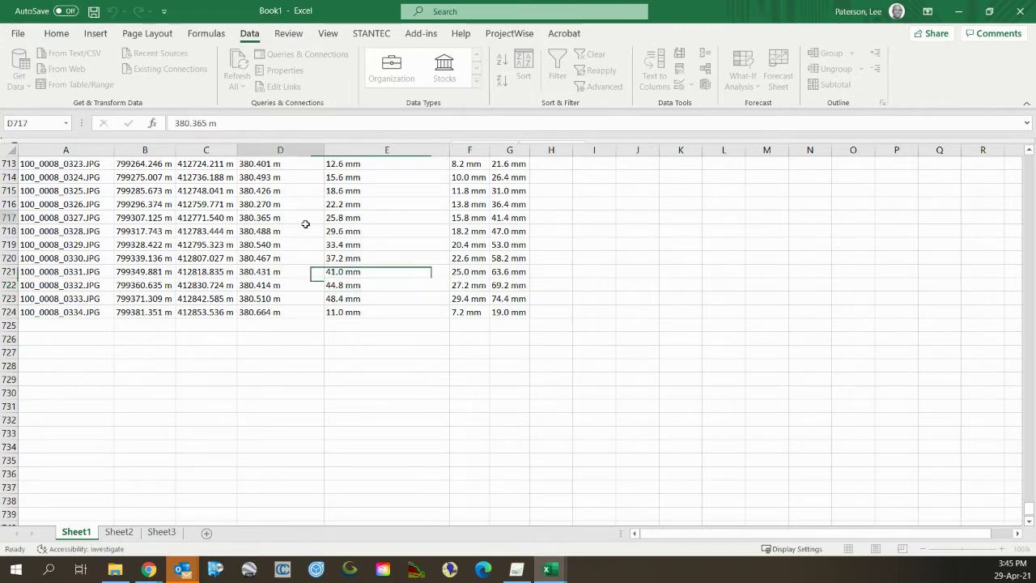
Try replacing ' mm' with nothing, unchecking Match entire cell contents.
key(shift+Down)
key(ctrl+f)
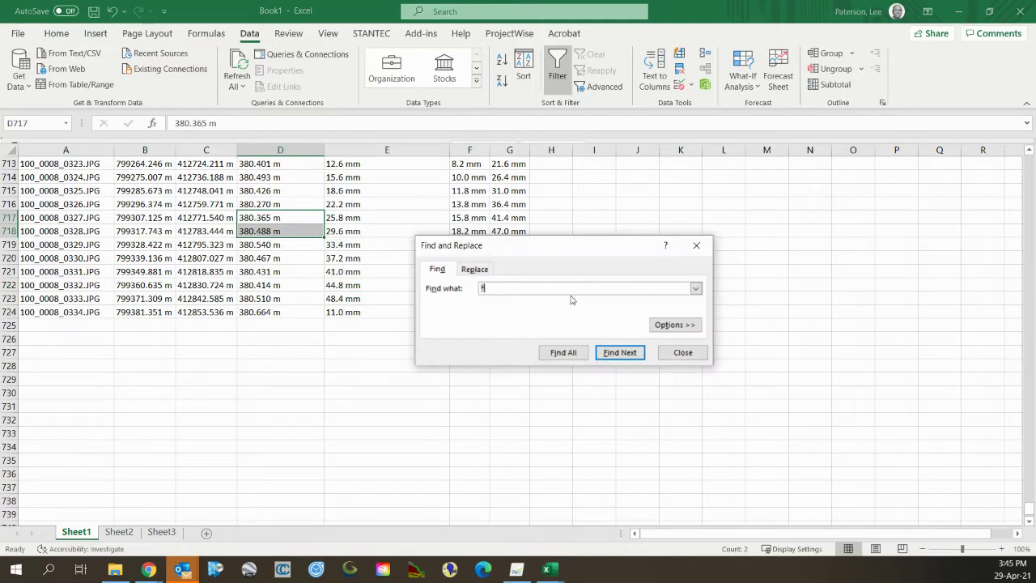
click(476, 269)
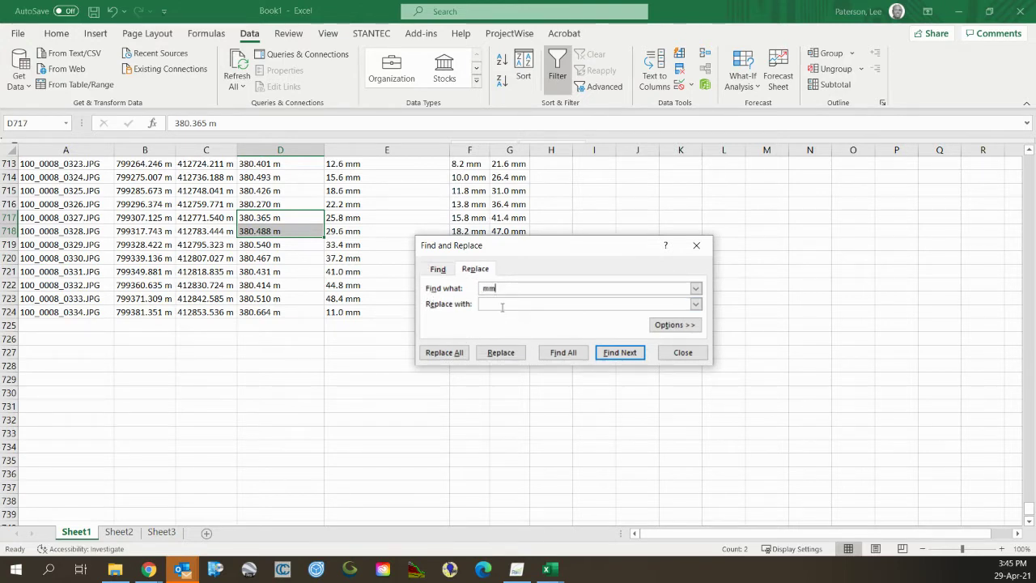
click(442, 353)
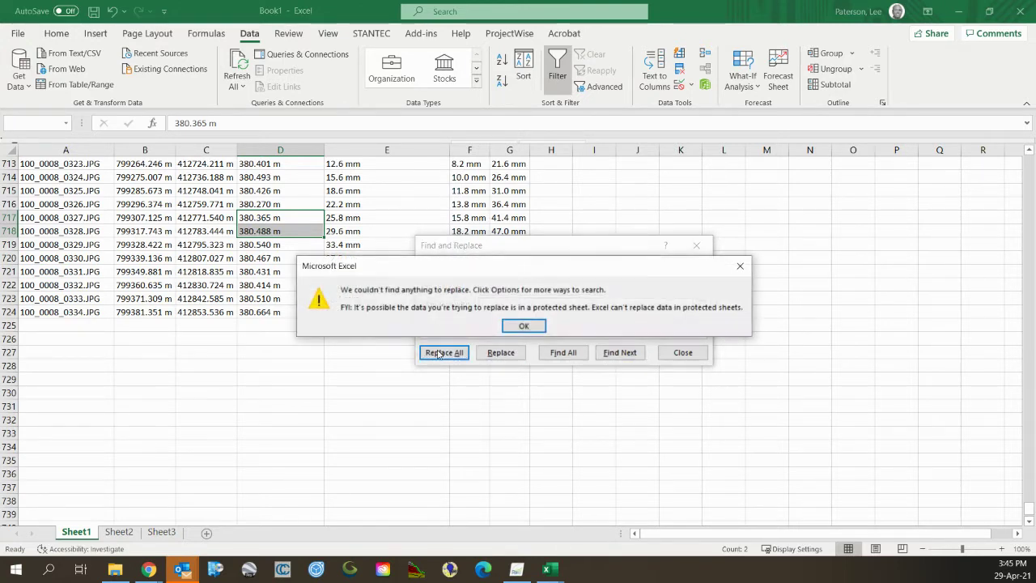
click(518, 327)
click(668, 325)
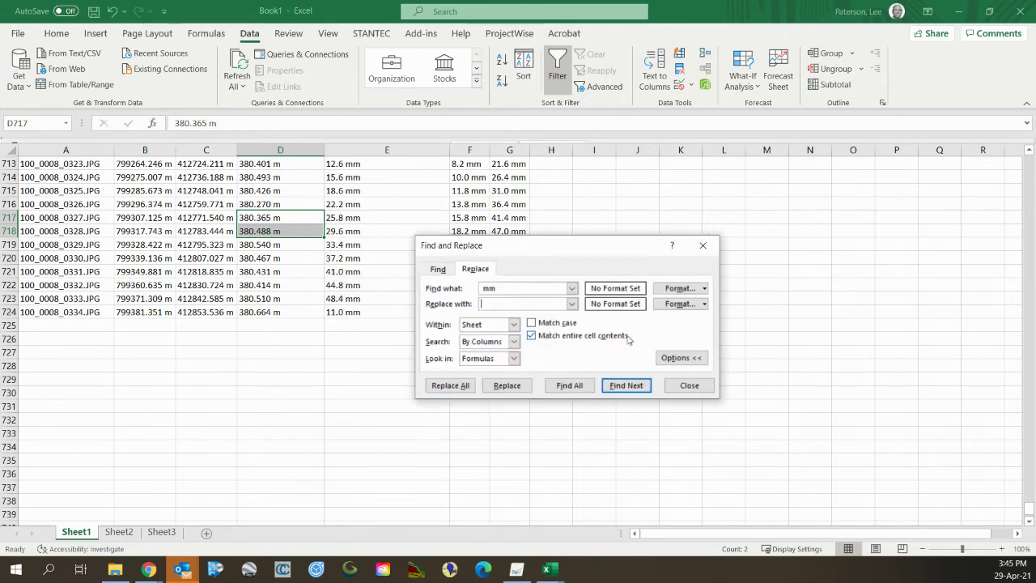
click(532, 336)
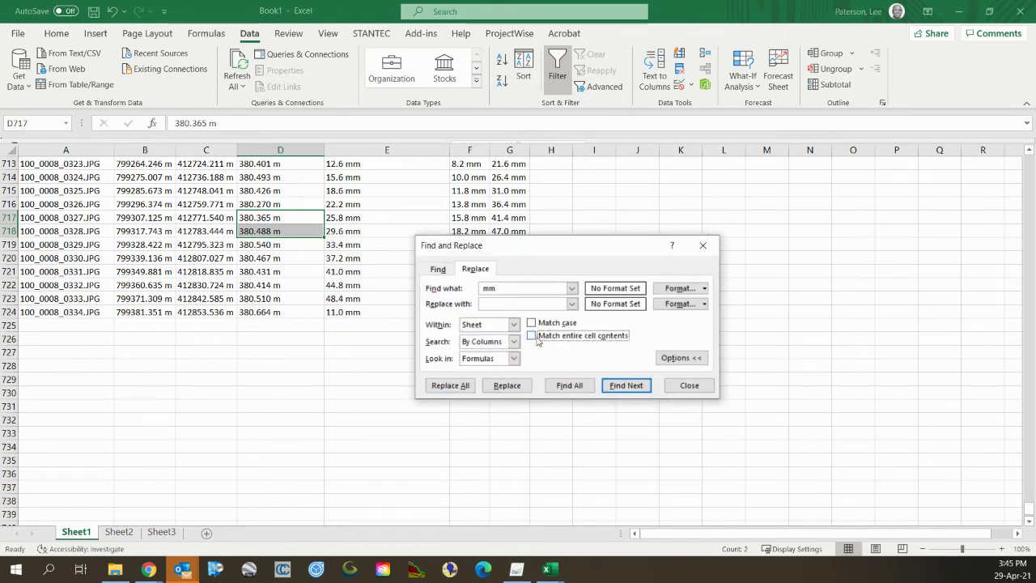
click(451, 386)
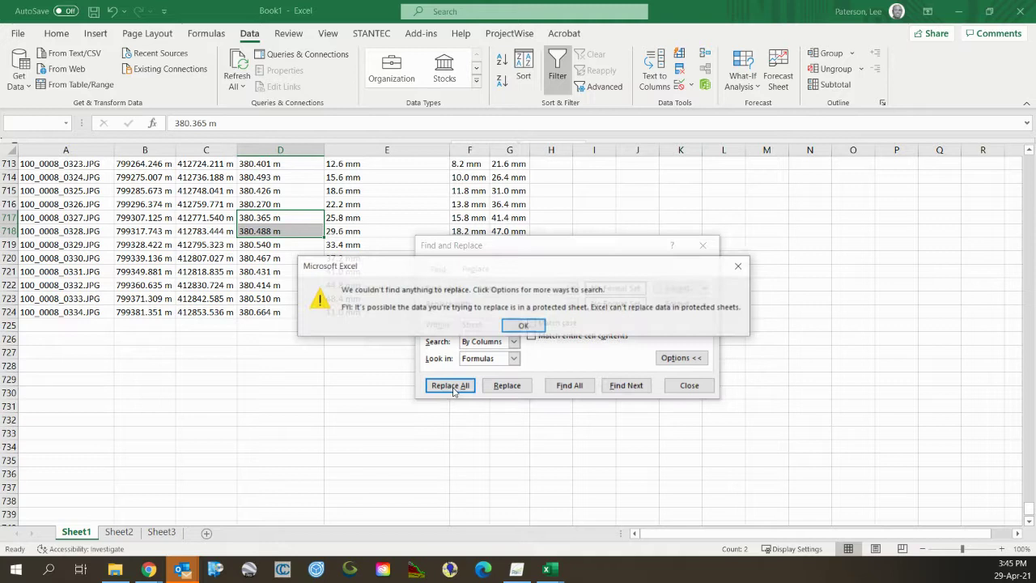
click(522, 325)
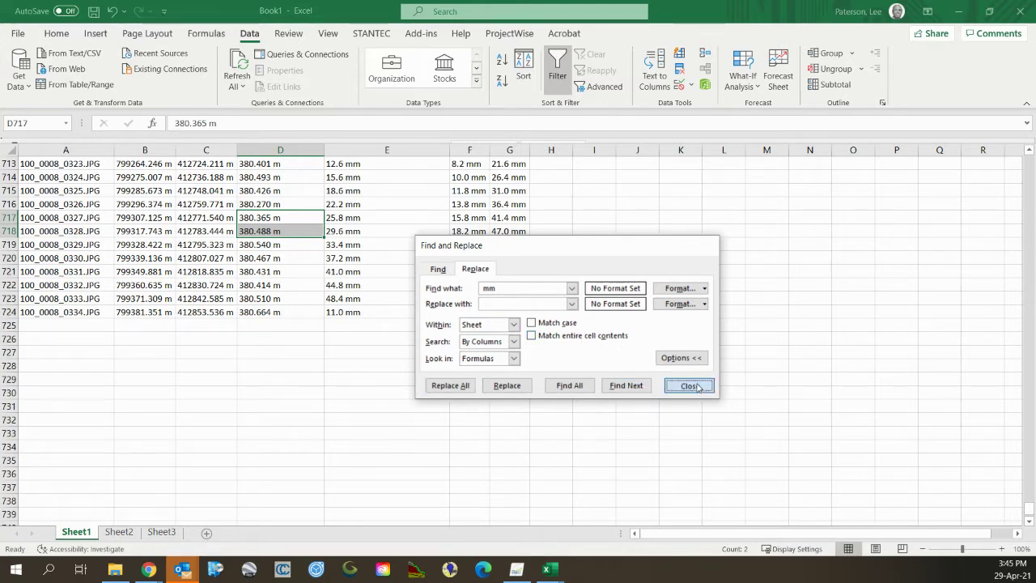
click(692, 387)
Replace all ' mm' unit suffixes in the sheet with nothing.
click(360, 270)
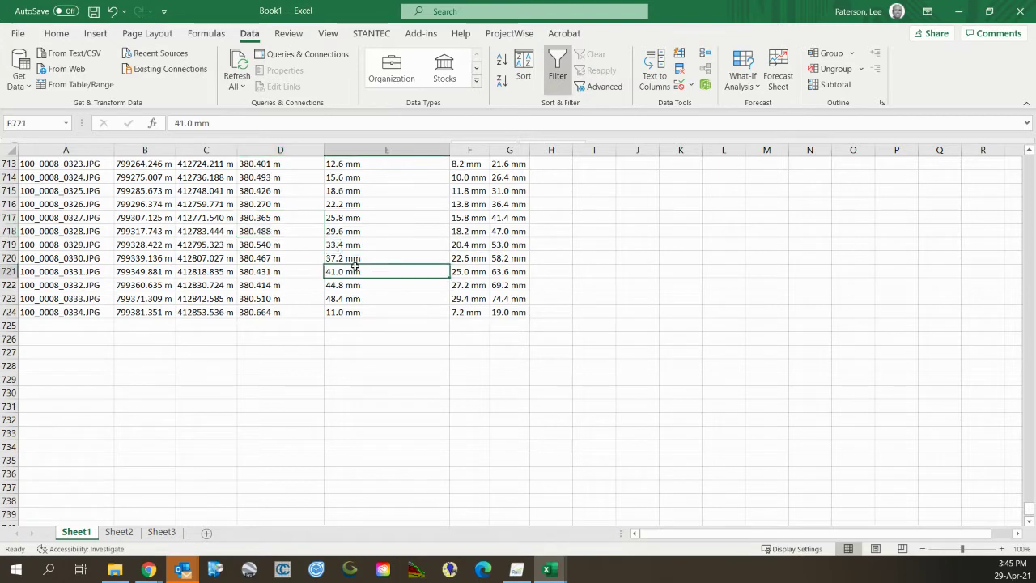
key(ctrl+f)
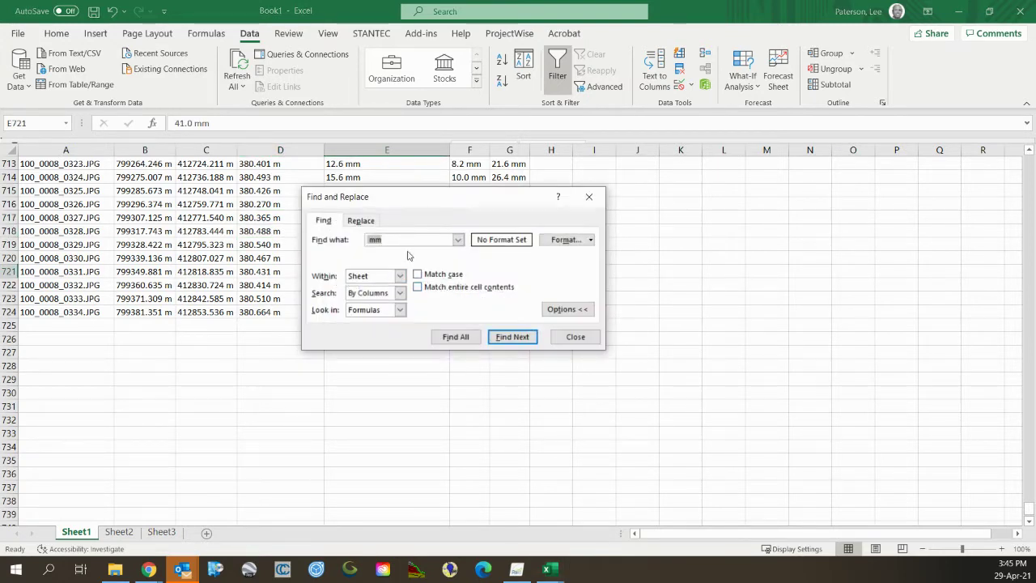
click(361, 221)
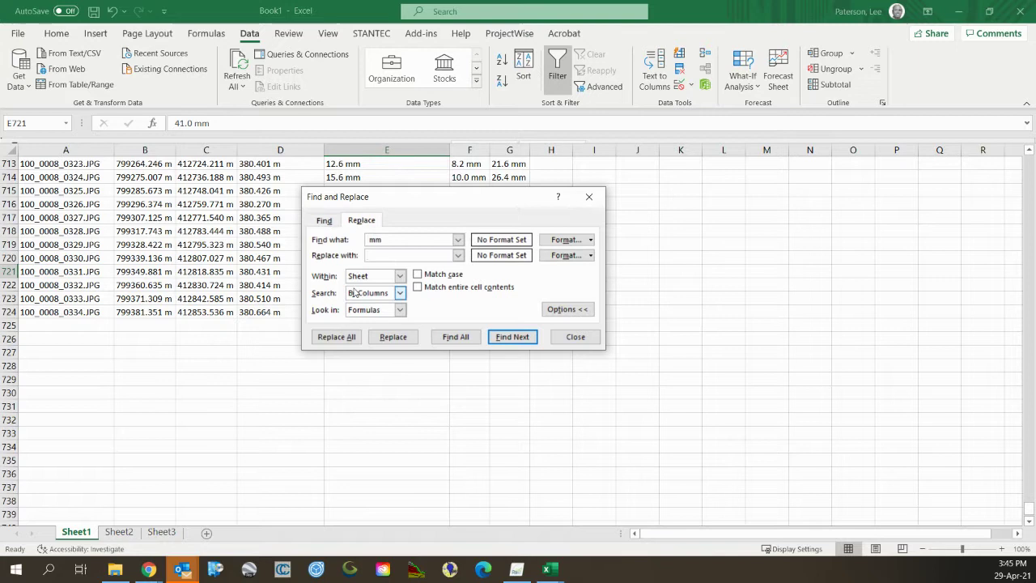
click(335, 337)
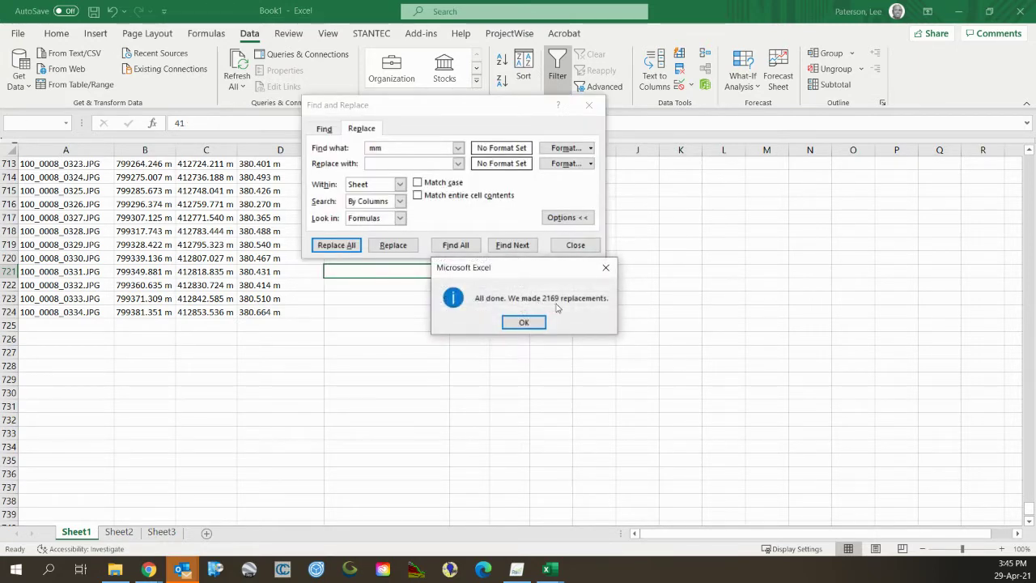
click(524, 323)
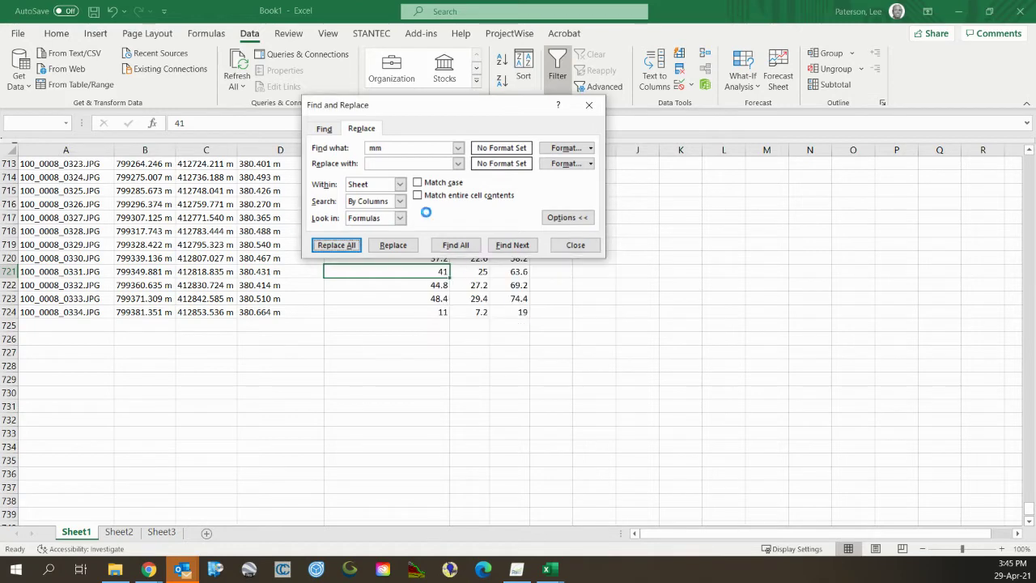
Replace all remaining ' m' unit suffixes with nothing.
click(398, 148)
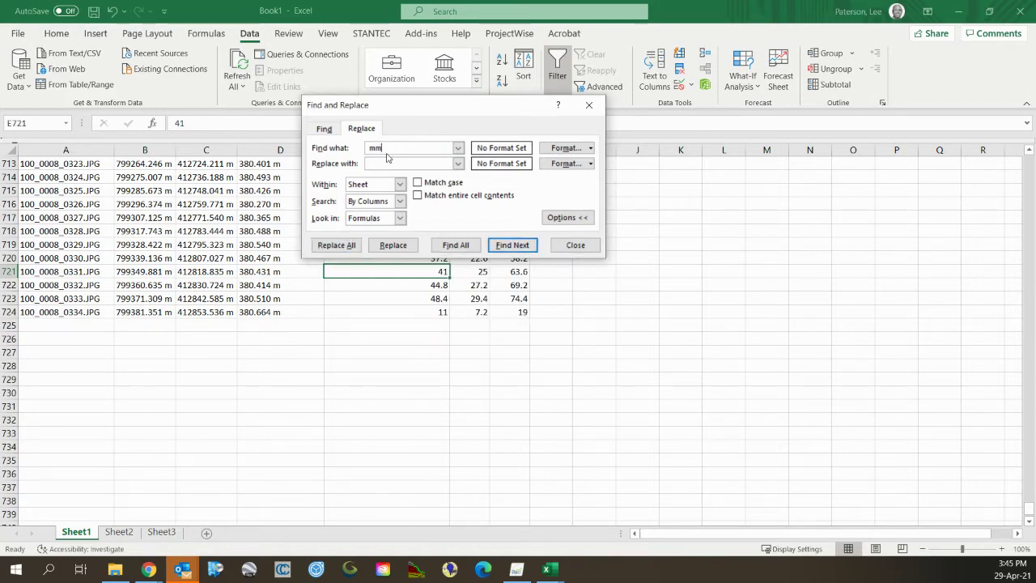
click(335, 245)
click(525, 323)
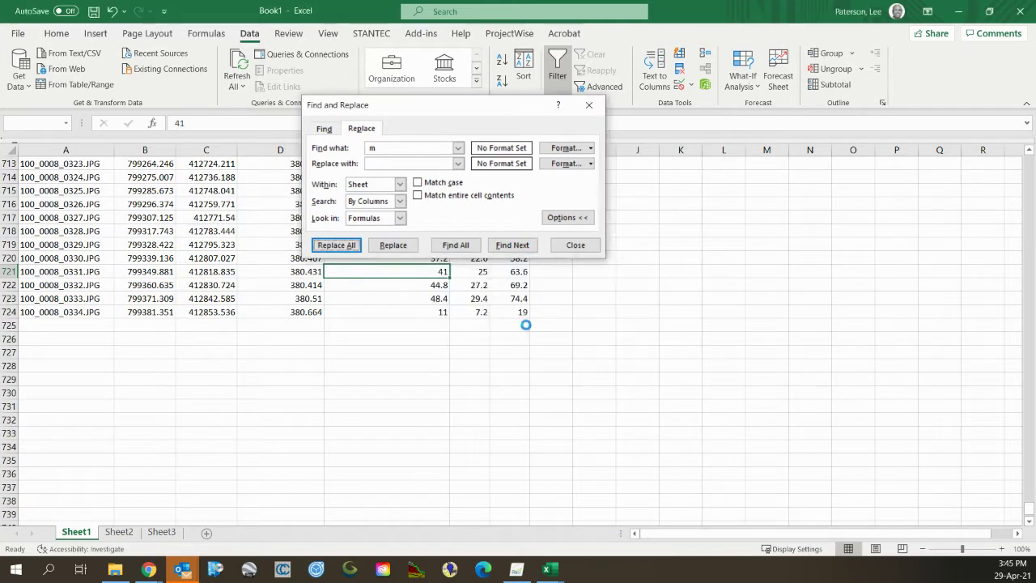
click(575, 244)
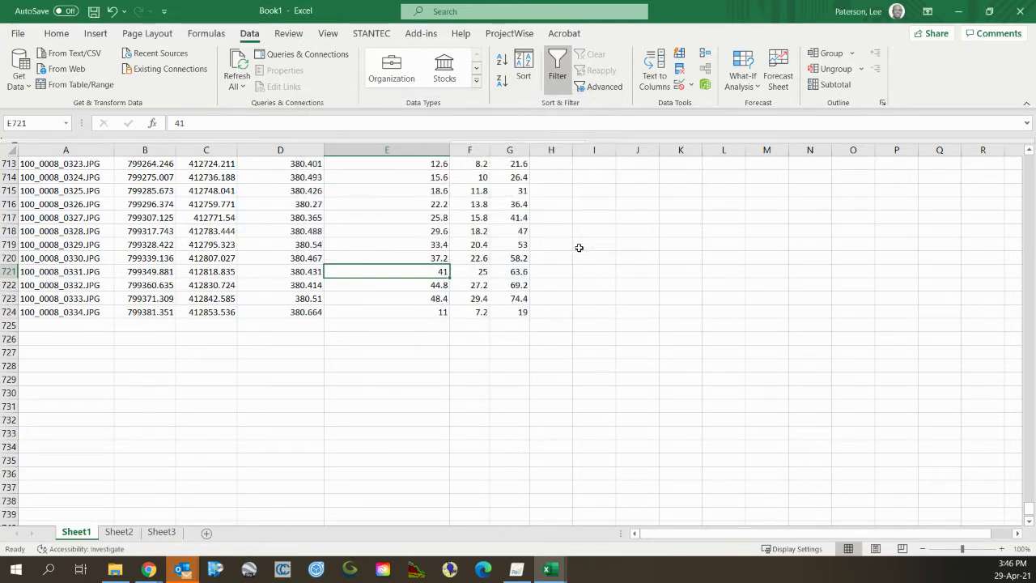
Check that the error values are now plain numbers.
click(547, 258)
scroll(537, 257, up, 7)
scroll(536, 257, up, 12)
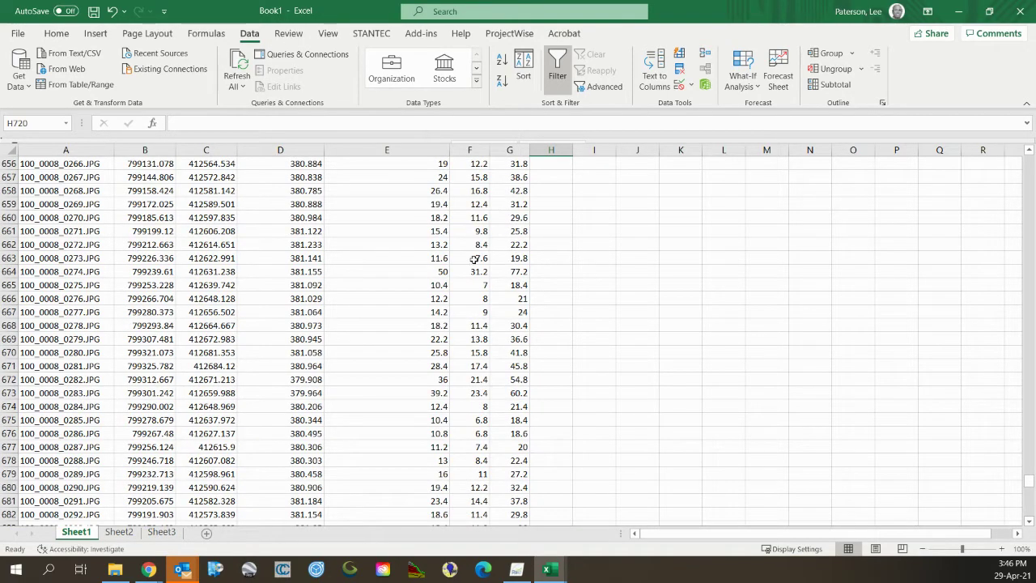
click(474, 259)
key(ctrl+Home)
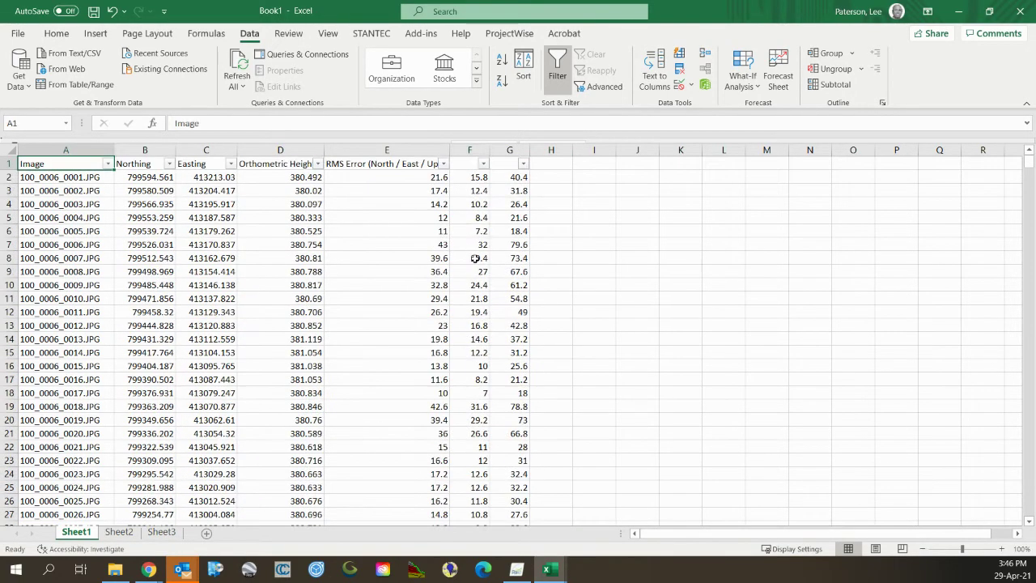
key(alt+Tab)
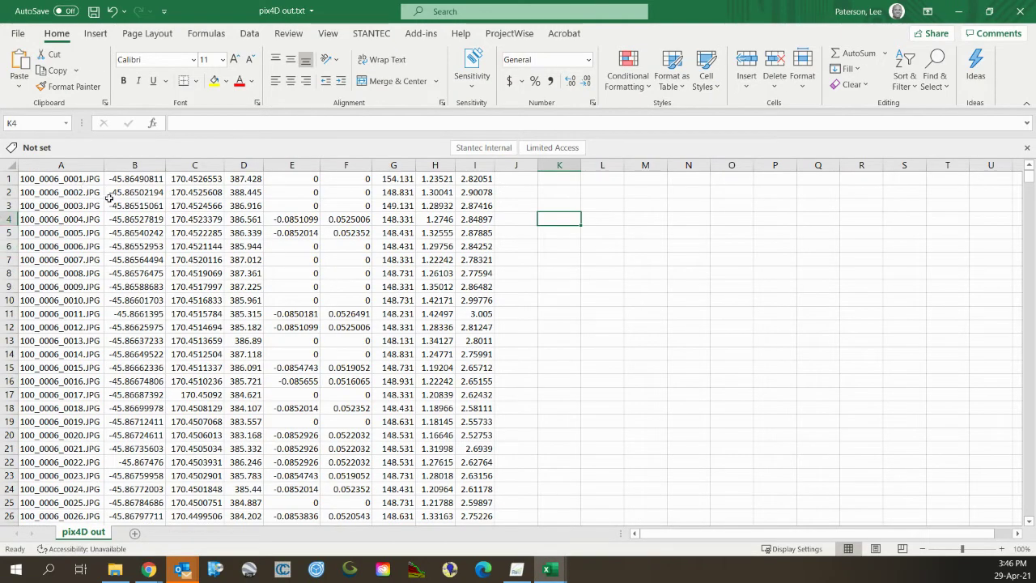
click(74, 180)
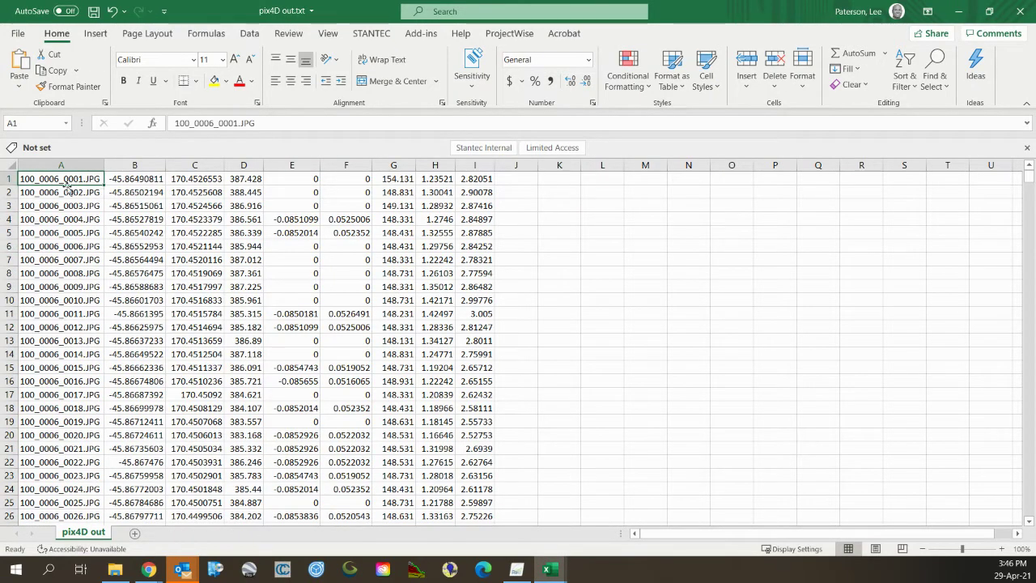
key(alt+Tab)
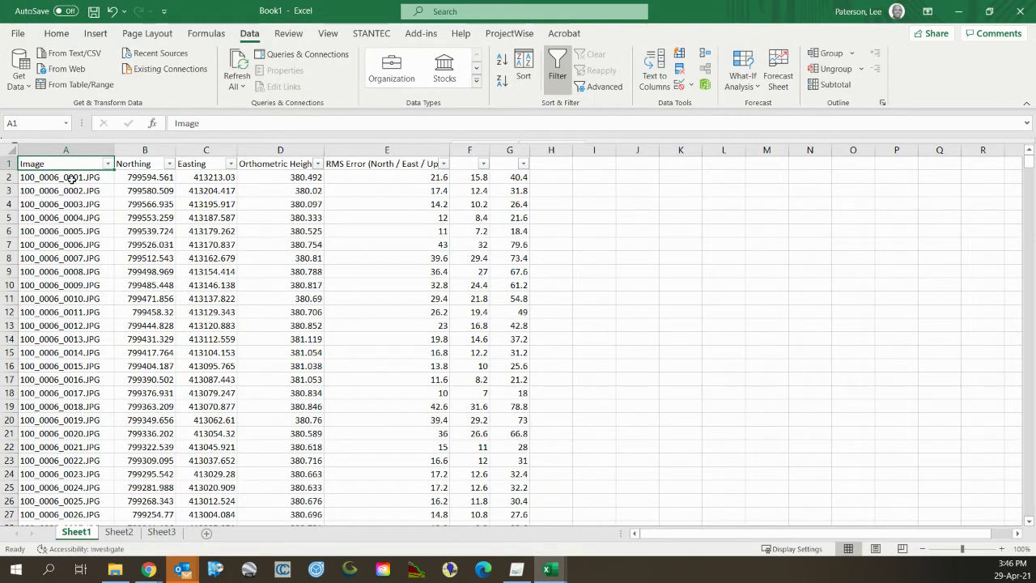
click(77, 217)
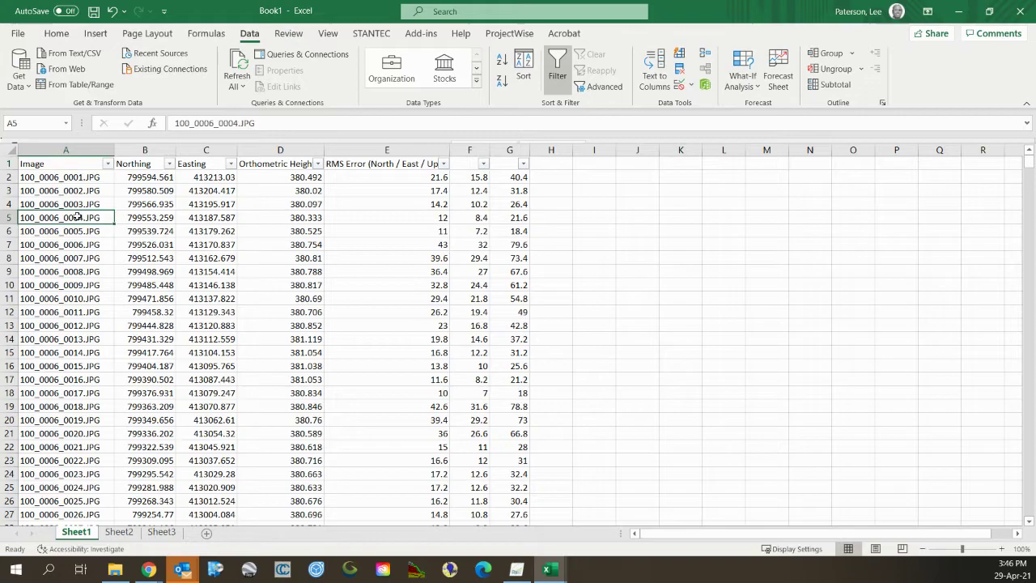
key(ctrl+Down)
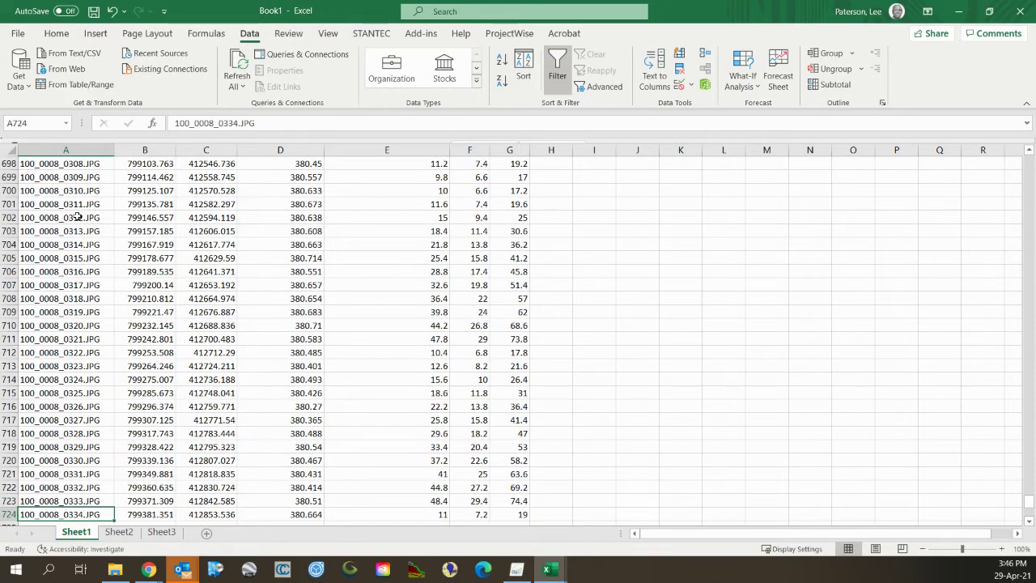
key(alt+Tab)
key(ctrl+Down)
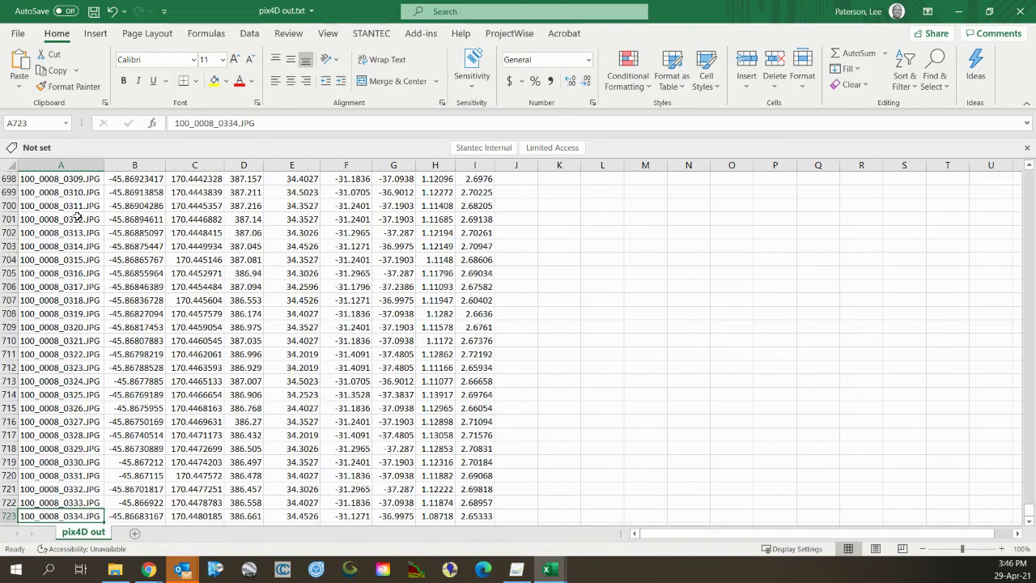
key(alt+Tab)
key(alt+Tab)
key(ctrl+Up)
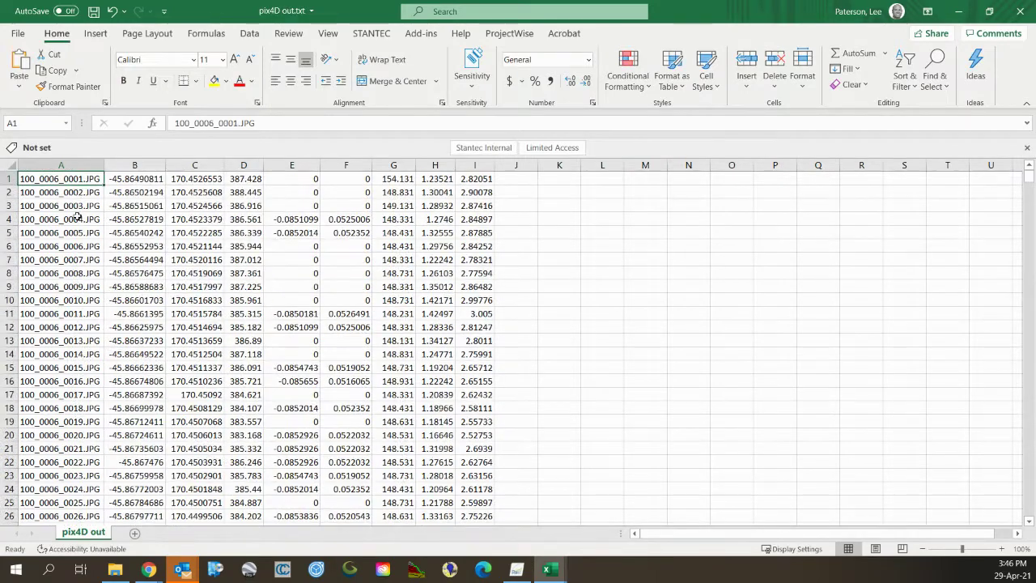
key(Right)
key(shift+Right)
key(shift+Right)
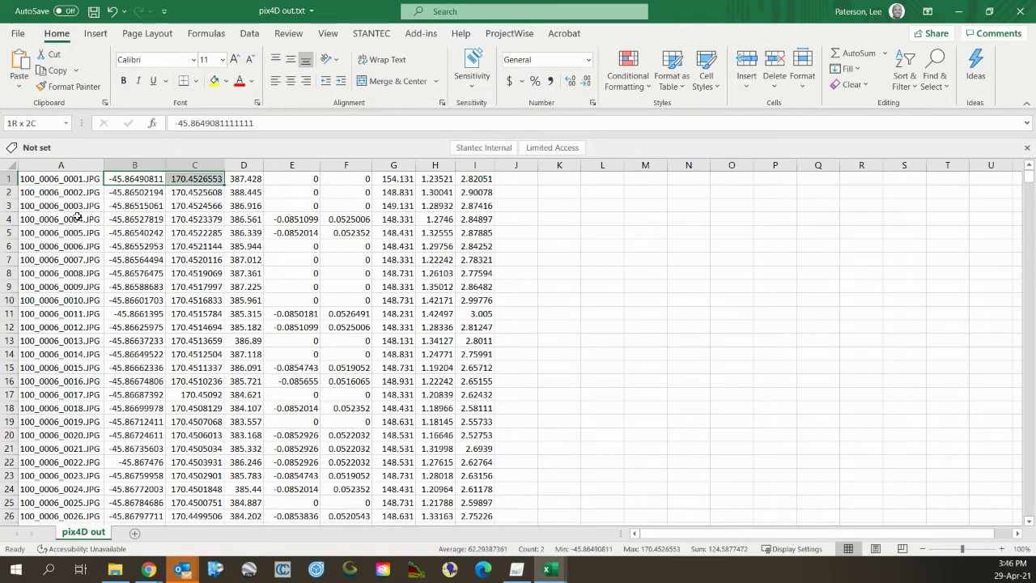
key(alt+Tab)
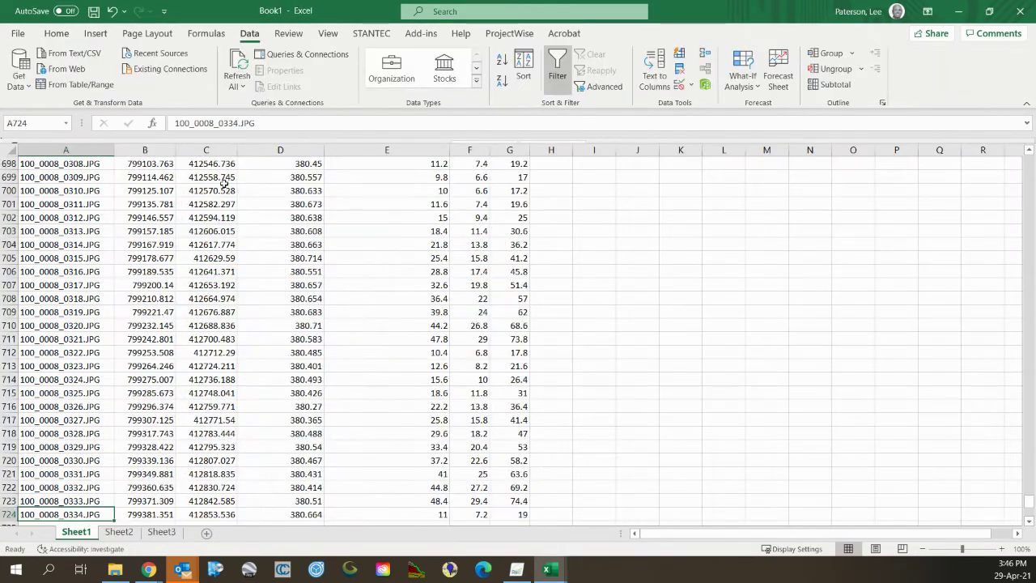
scroll(224, 183, up, 11)
key(ctrl+Home)
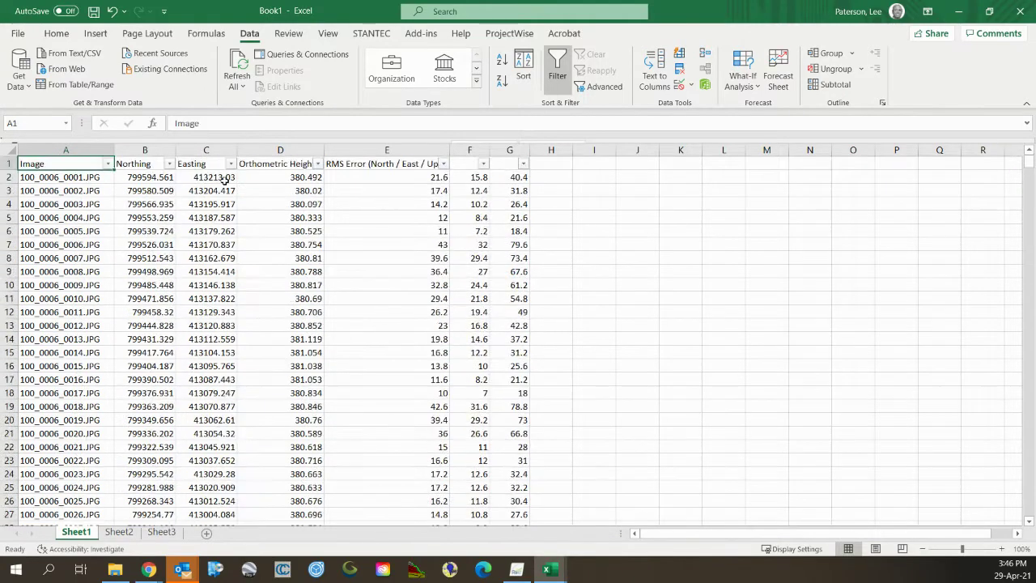
click(152, 176)
Copy Book1's Northing, Easting and height block B2:D724.
key(shift+Right)
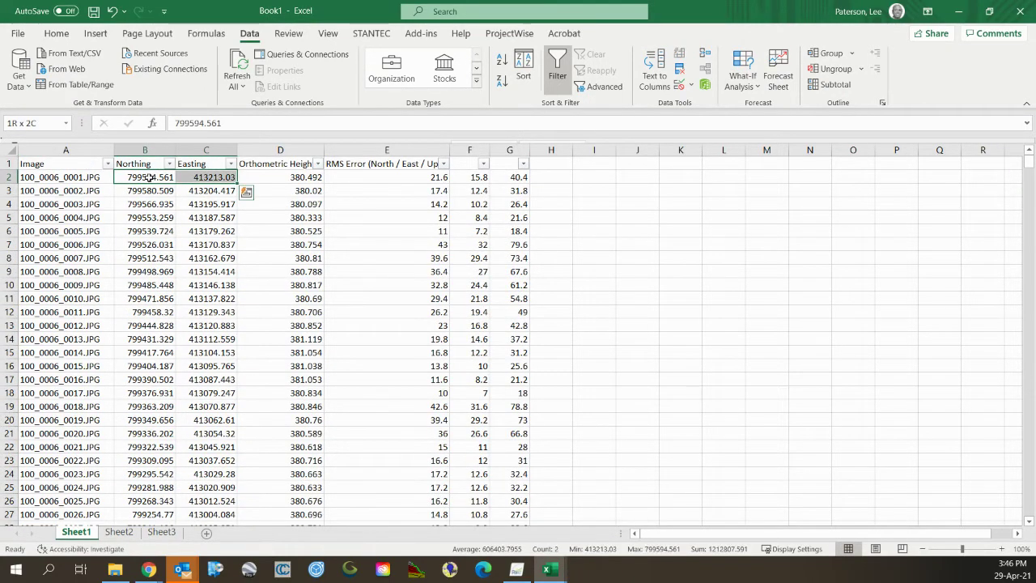
key(shift+Right)
key(ctrl+shift+Down)
key(ctrl+c)
key(alt+Tab)
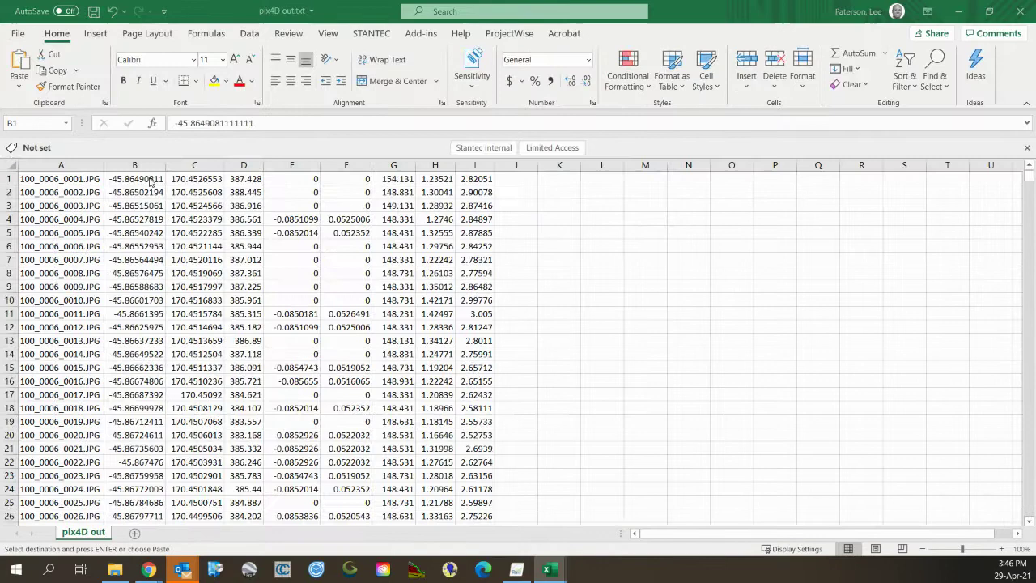
Paste them over pix4D out's latitude, longitude and altitude columns, then return to Book1's top.
click(149, 178)
key(shift+Right)
key(shift+Right)
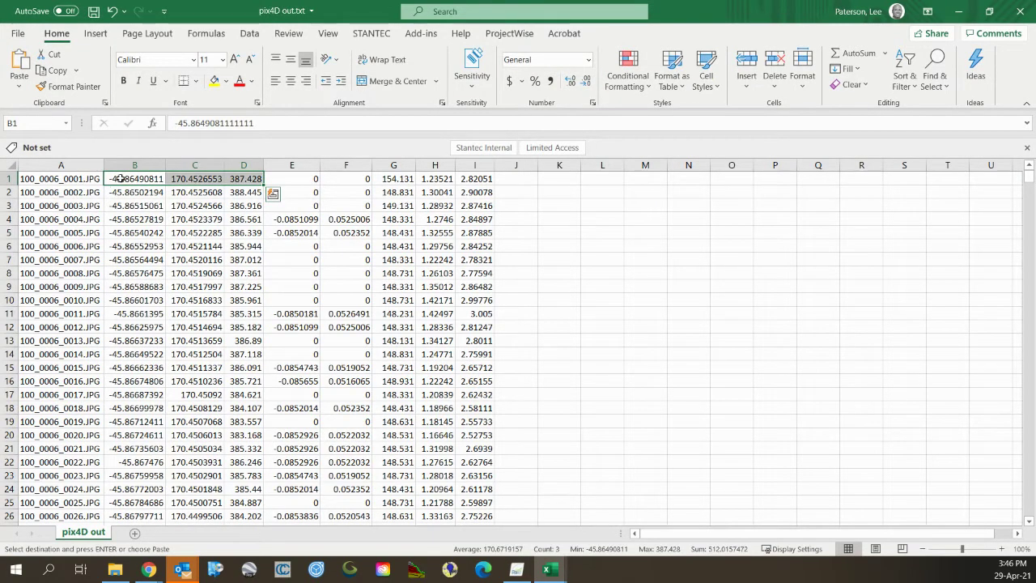
click(137, 181)
key(ctrl+v)
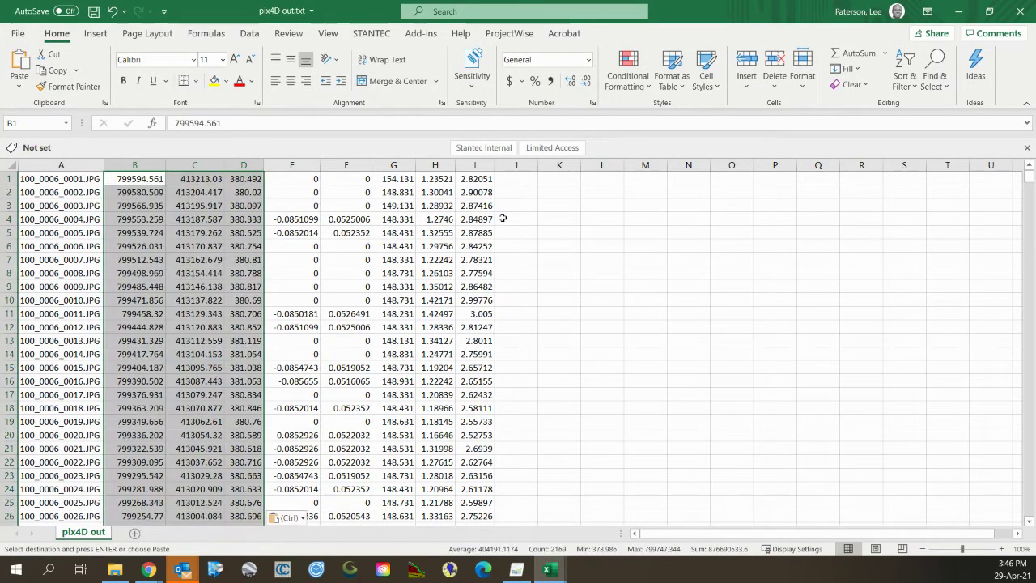
drag(436, 165, 476, 165)
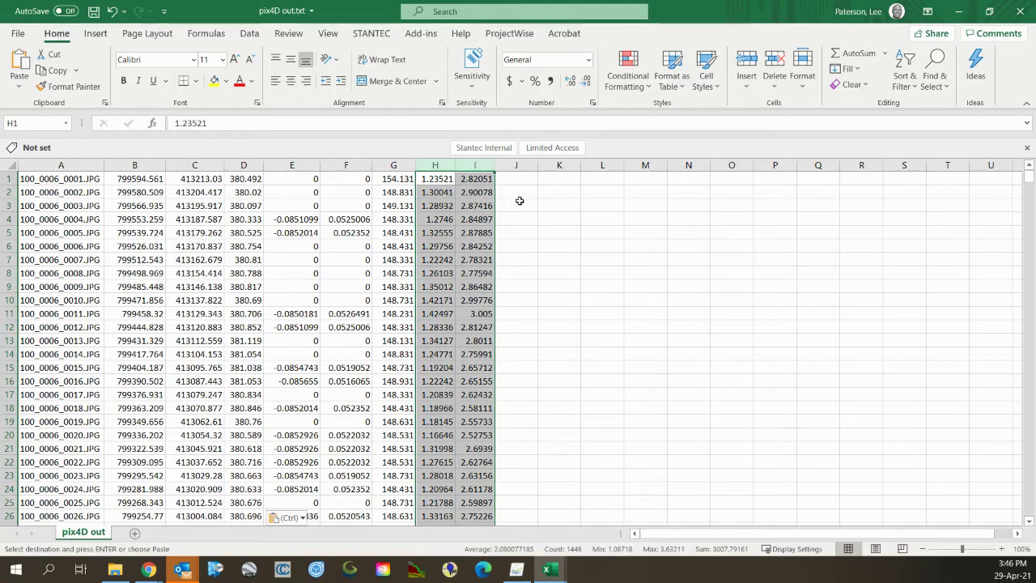
key(alt+Tab)
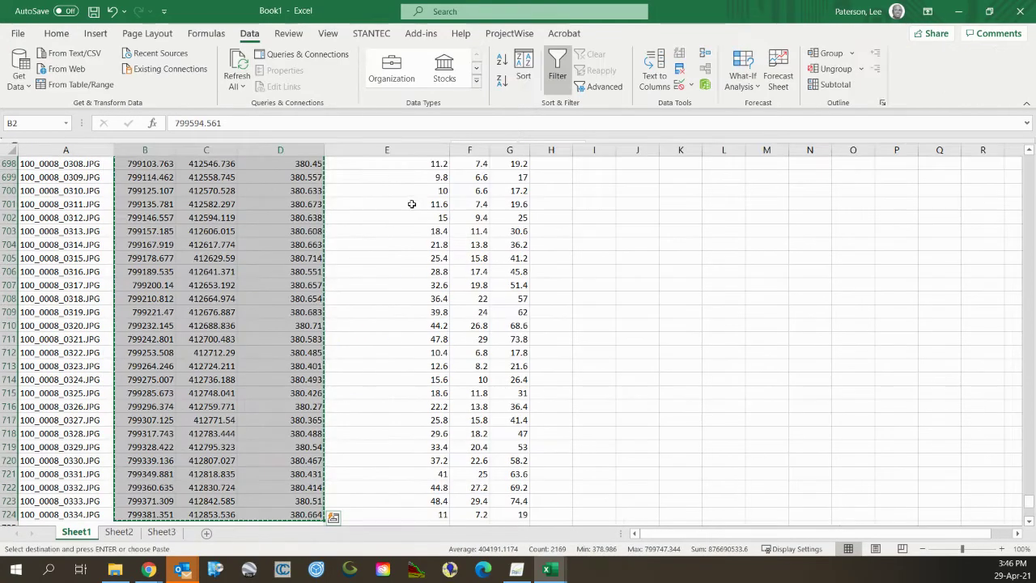
scroll(449, 163, up, 5)
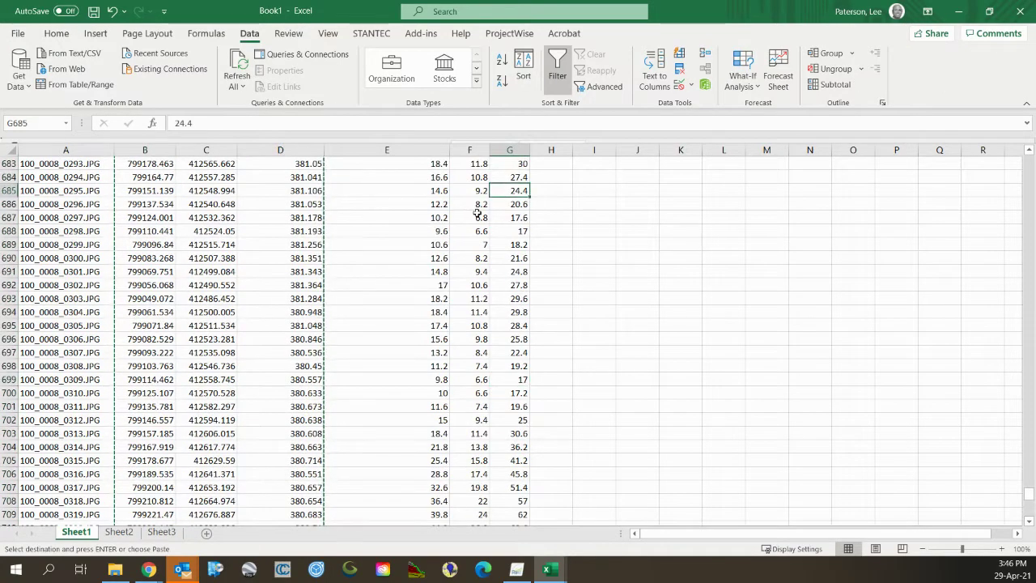
key(ctrl+Home)
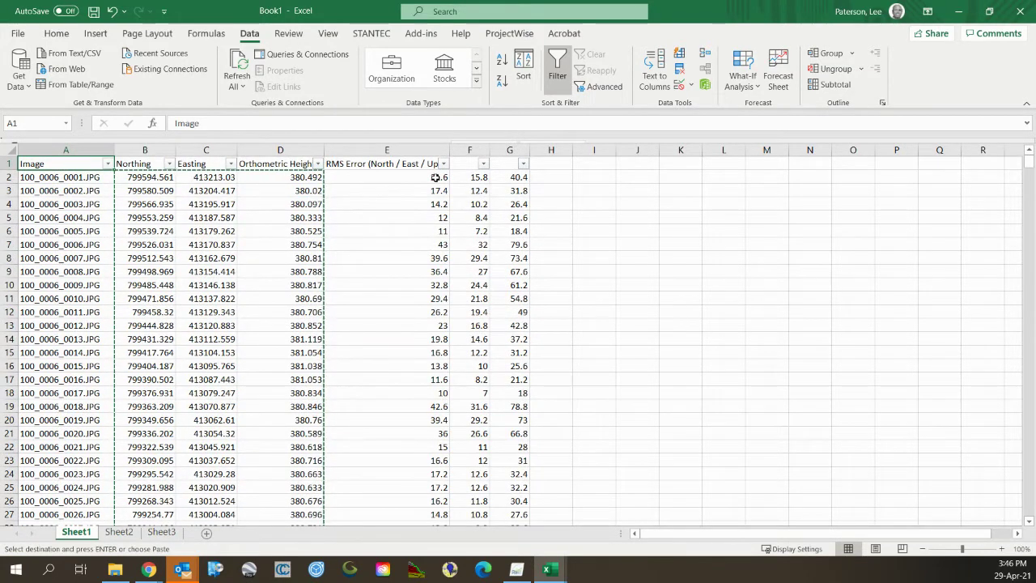
Enter accuracy formulas =MAX(E2:F2)/1000 in I2 and =G2/1000 in J2.
click(586, 178)
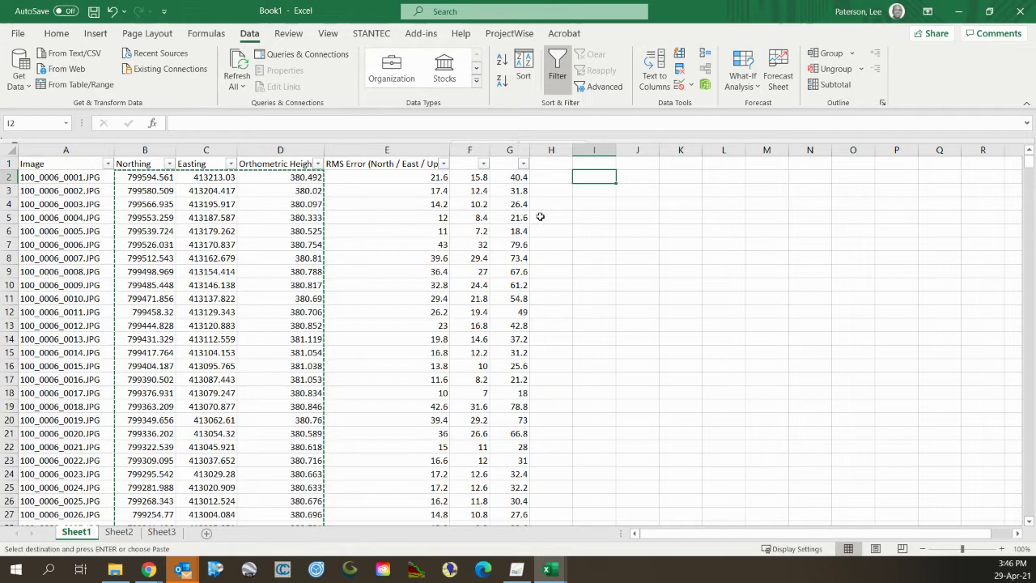
text(=max()
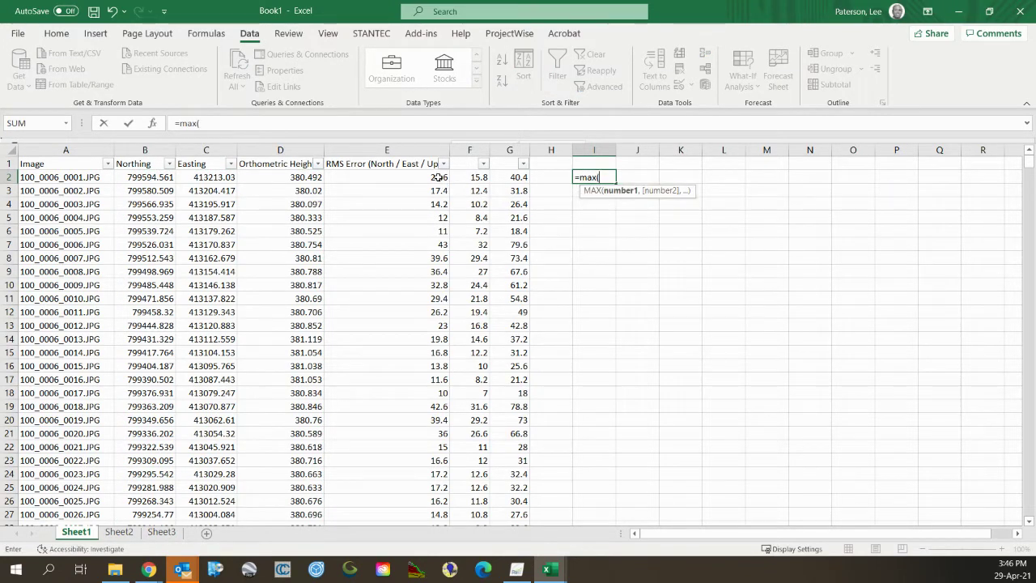
drag(438, 177, 465, 177)
text()/1000)
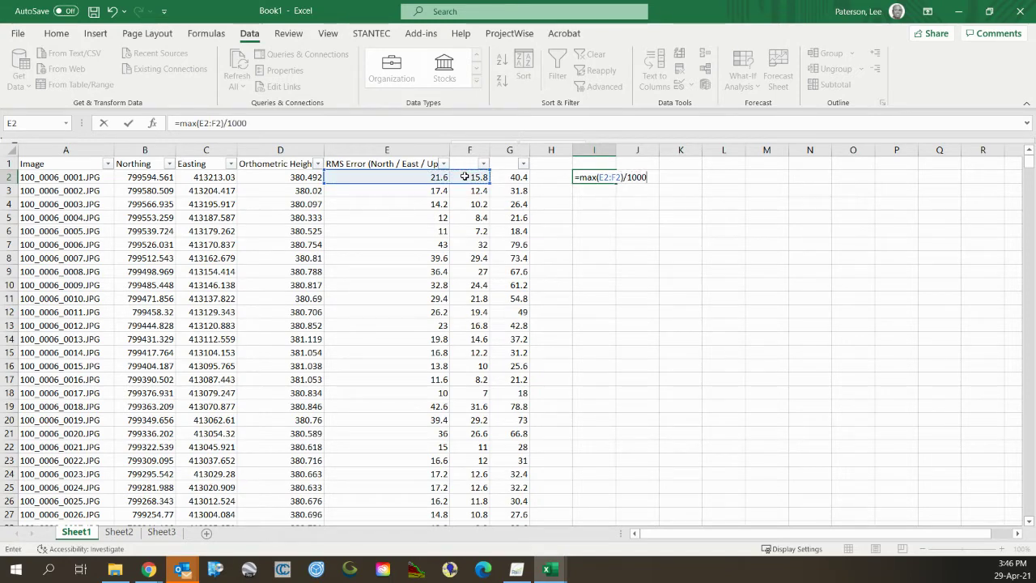
key(Return)
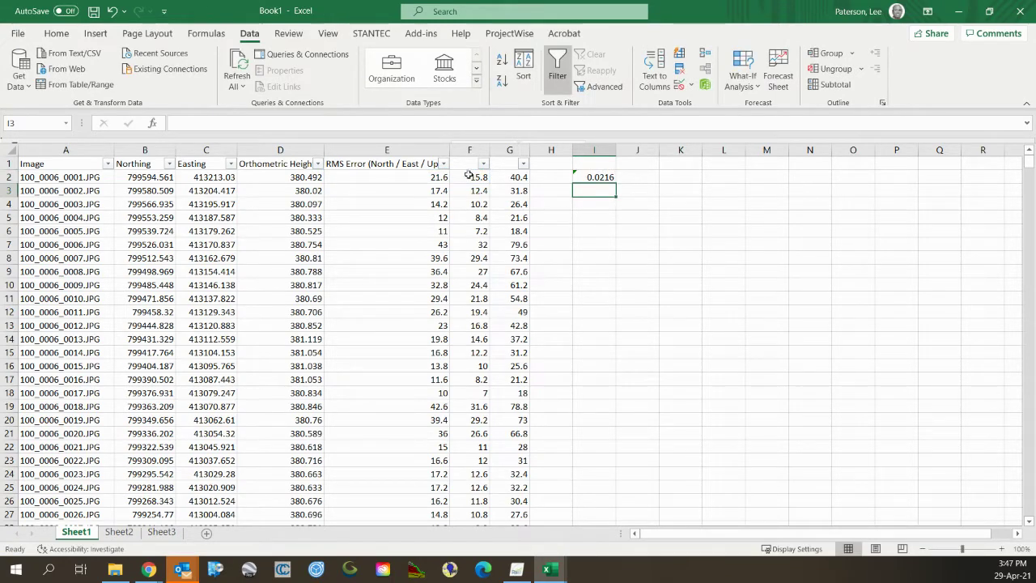
click(644, 179)
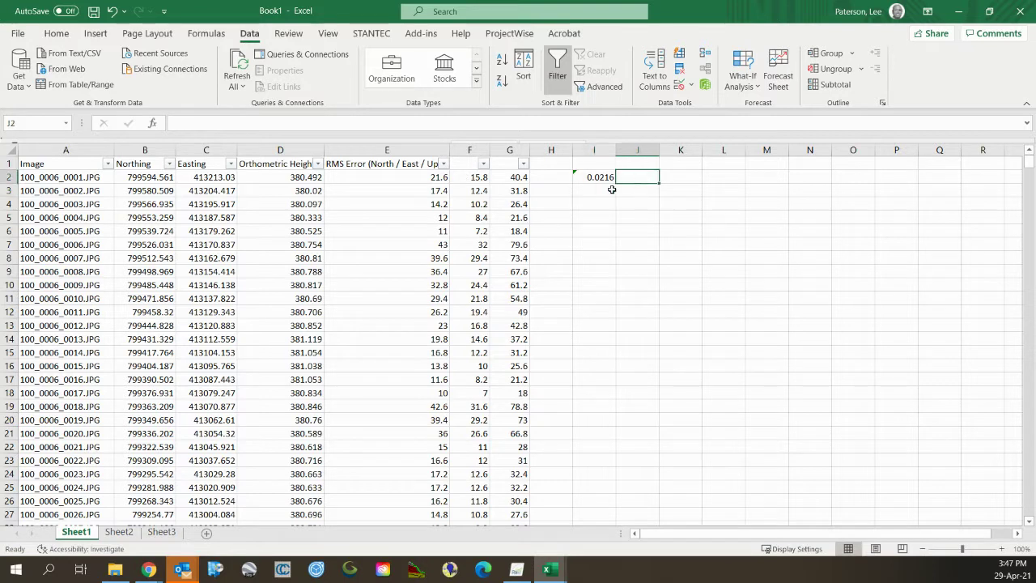
text(=)
key(Left)
key(Left)
key(Left)
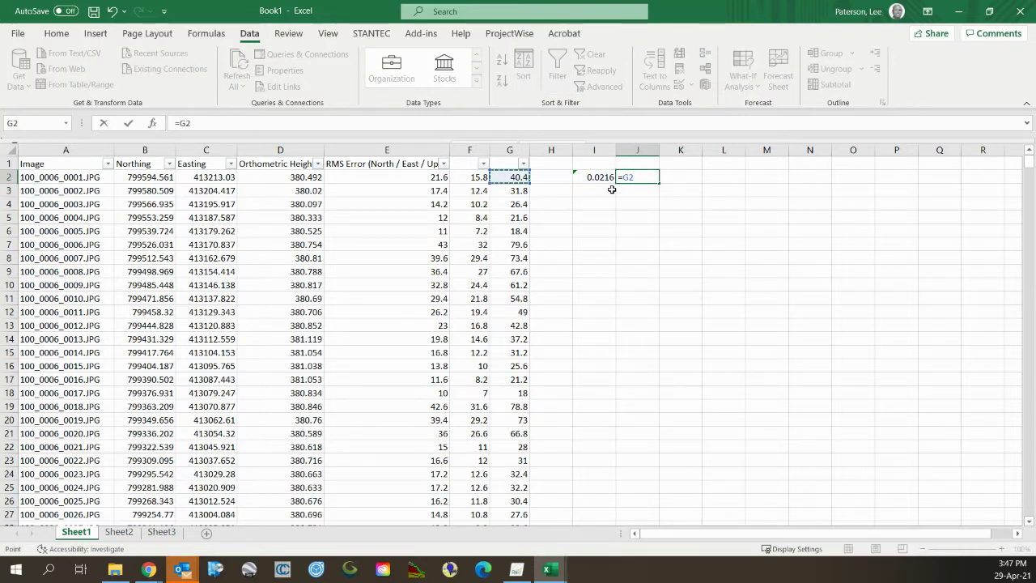
key(Return)
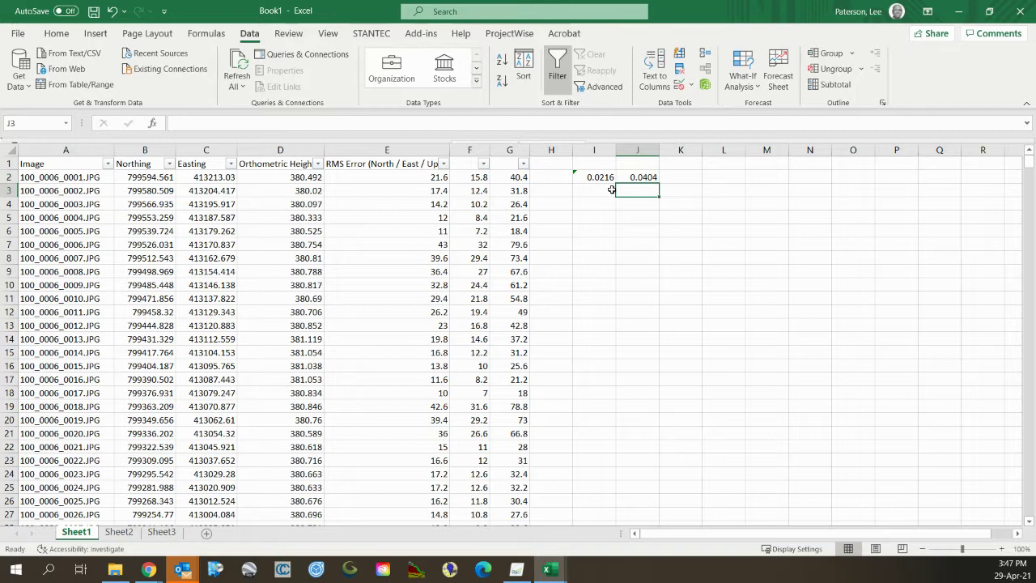
Fill both accuracy formulas down to row 724.
drag(604, 176, 644, 177)
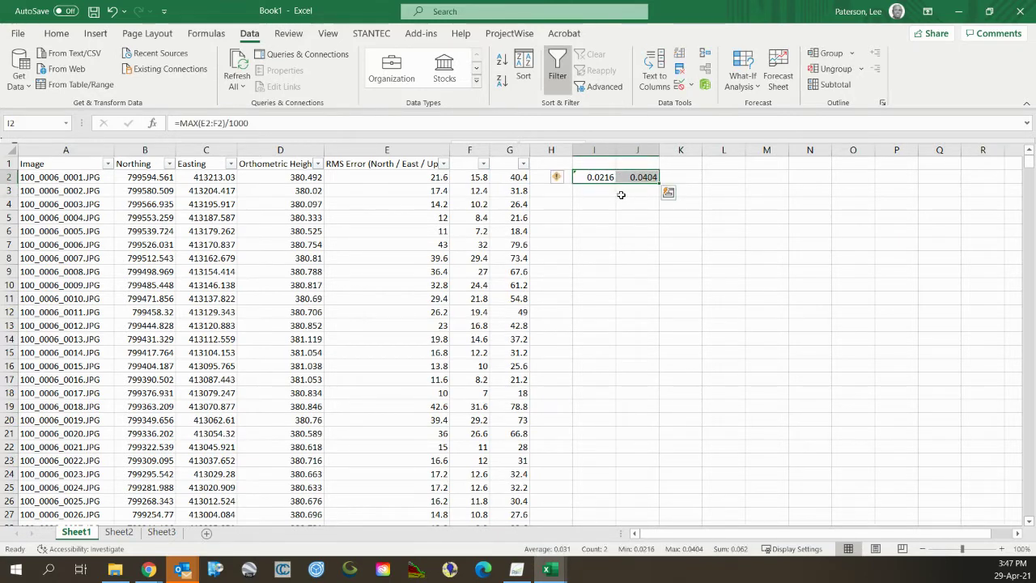
key(ctrl+c)
key(Left)
key(Left)
key(ctrl+Down)
key(Right)
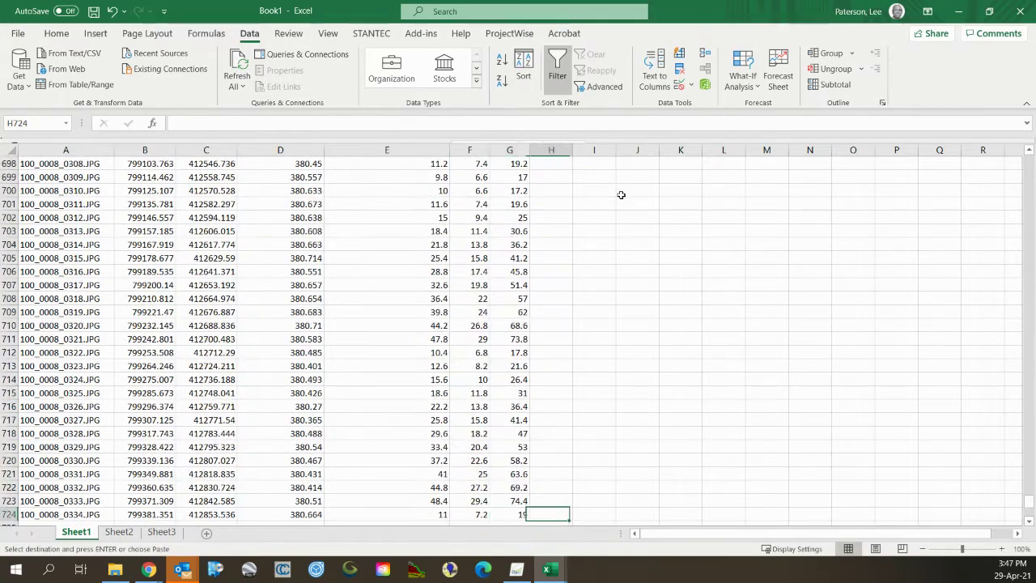
key(Right)
key(ctrl+shift+Up)
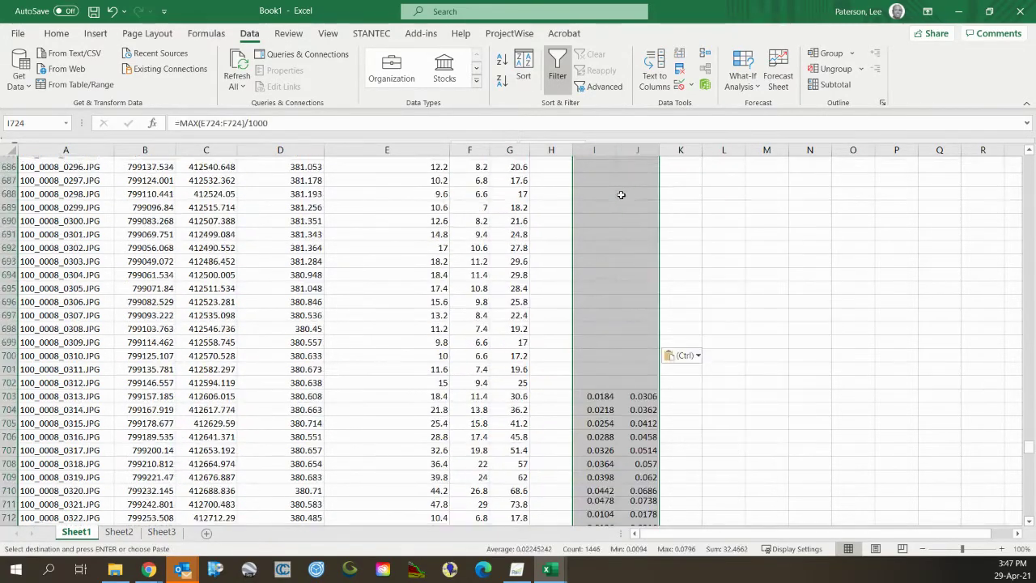
key(ctrl+Up)
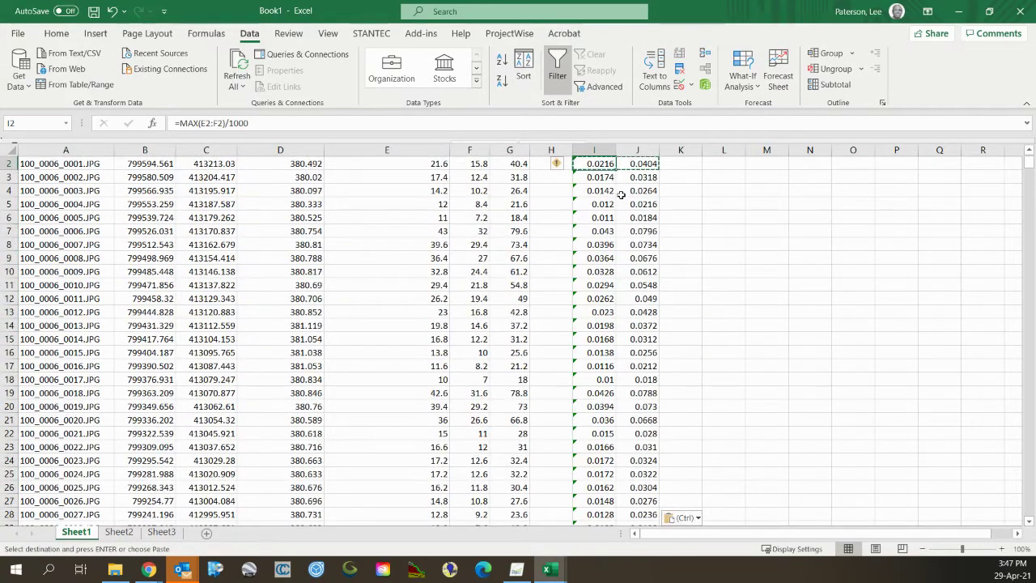
key(Home)
Select the accuracy block I2:J724 and bring up pix4D out.
scroll(651, 183, up, 1)
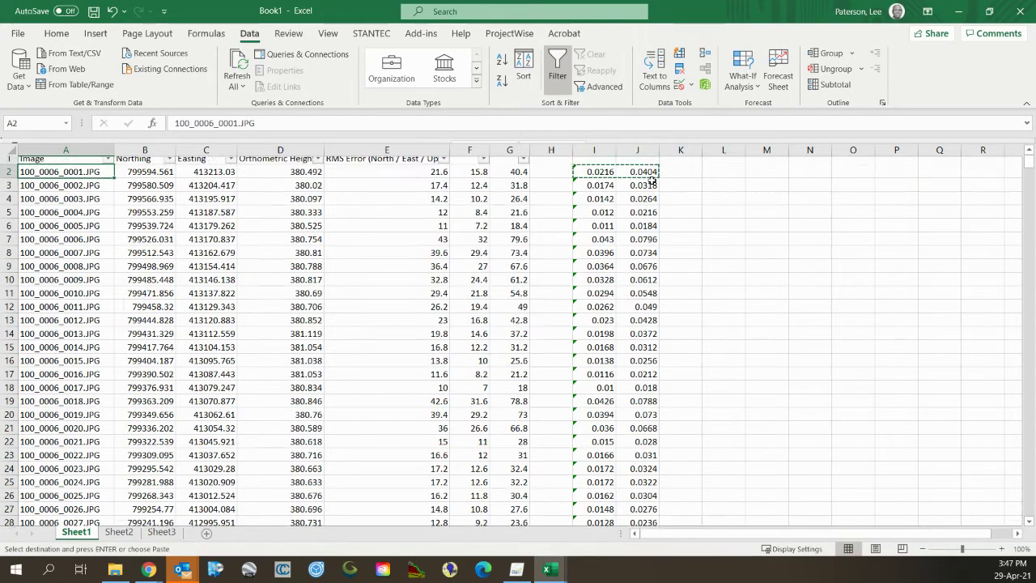
click(614, 178)
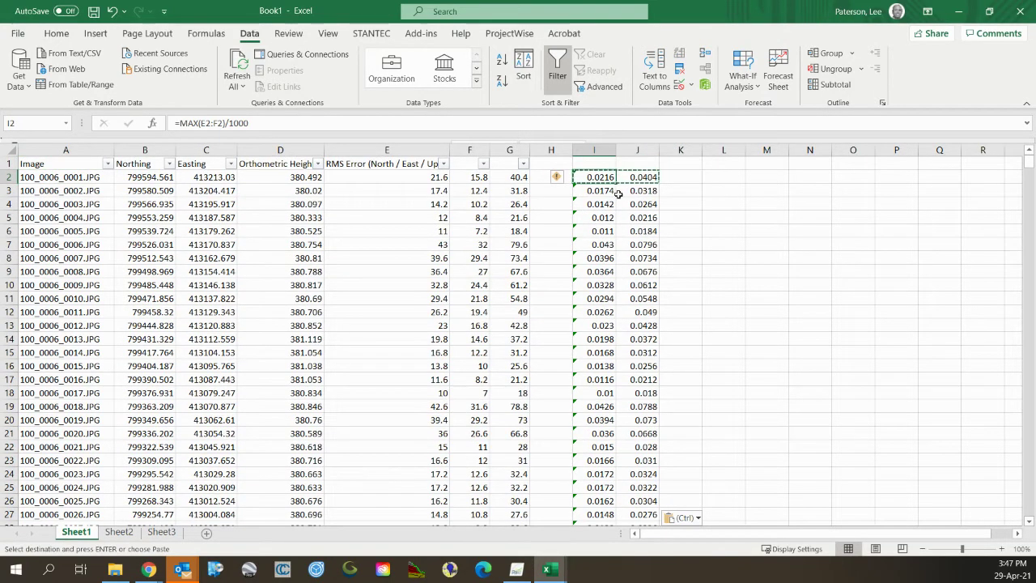
key(shift+Right)
key(ctrl+shift+Down)
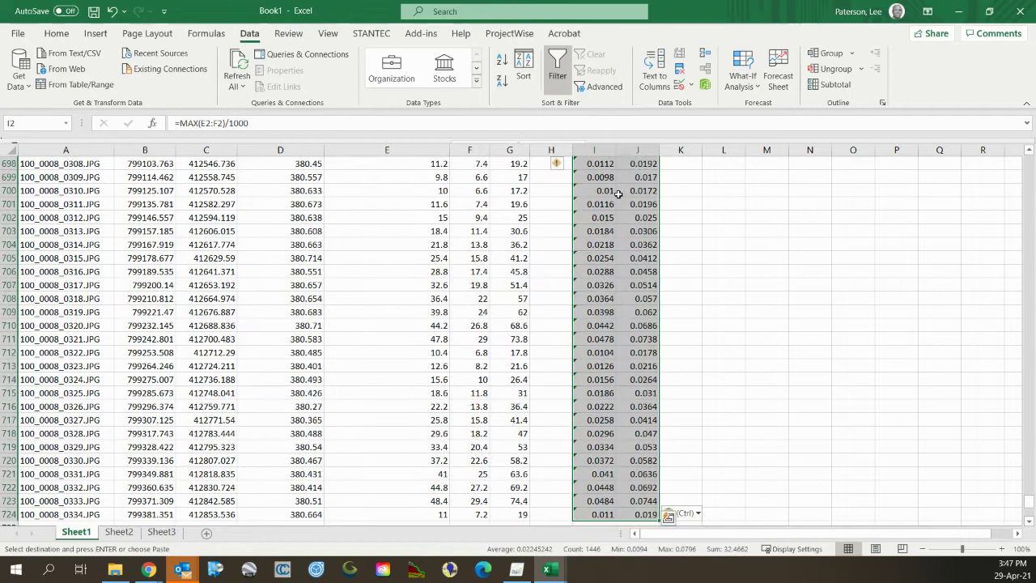
key(alt+Tab)
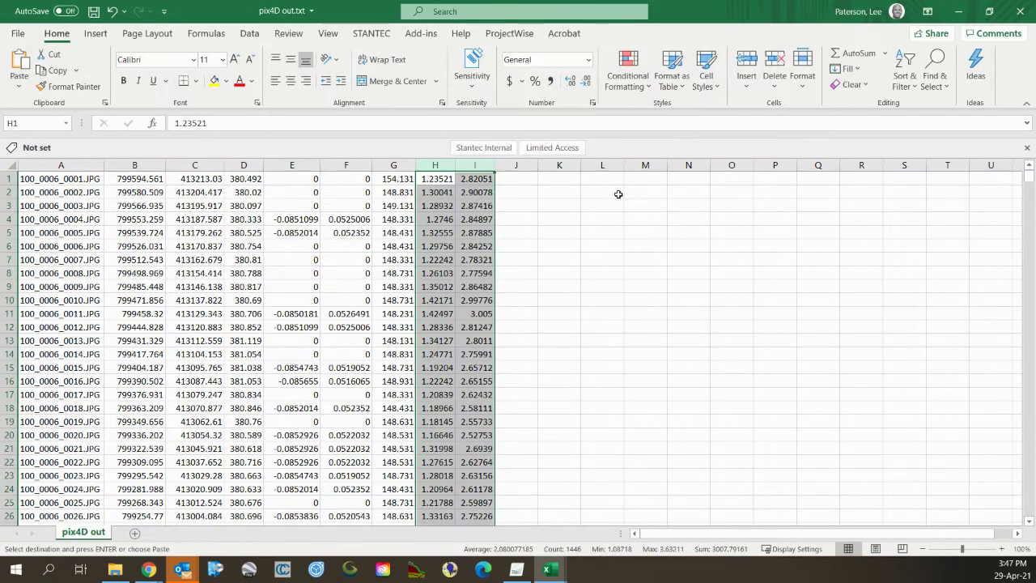
Paste the metre accuracies as values into columns H and I.
click(18, 84)
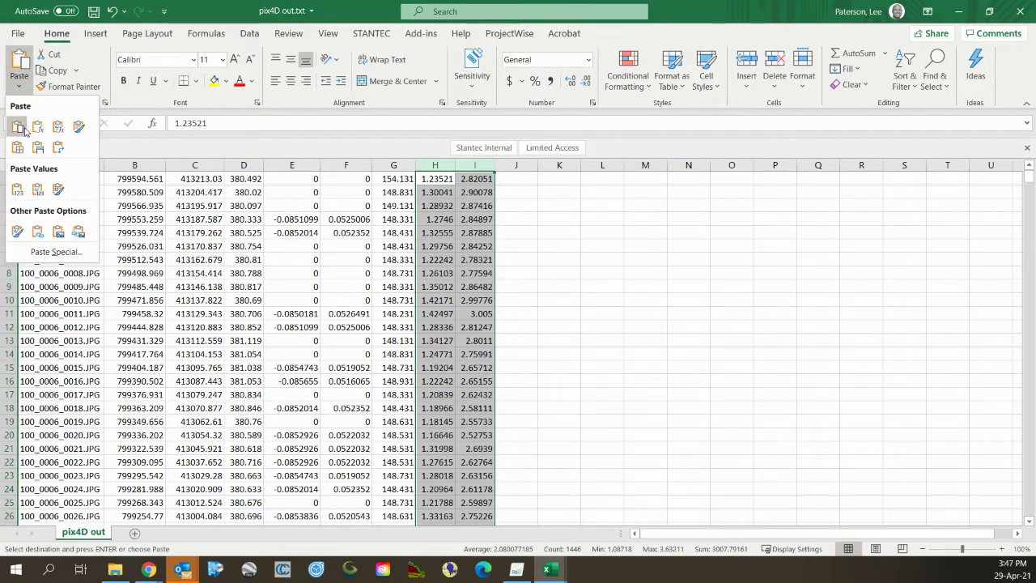
click(17, 191)
click(595, 230)
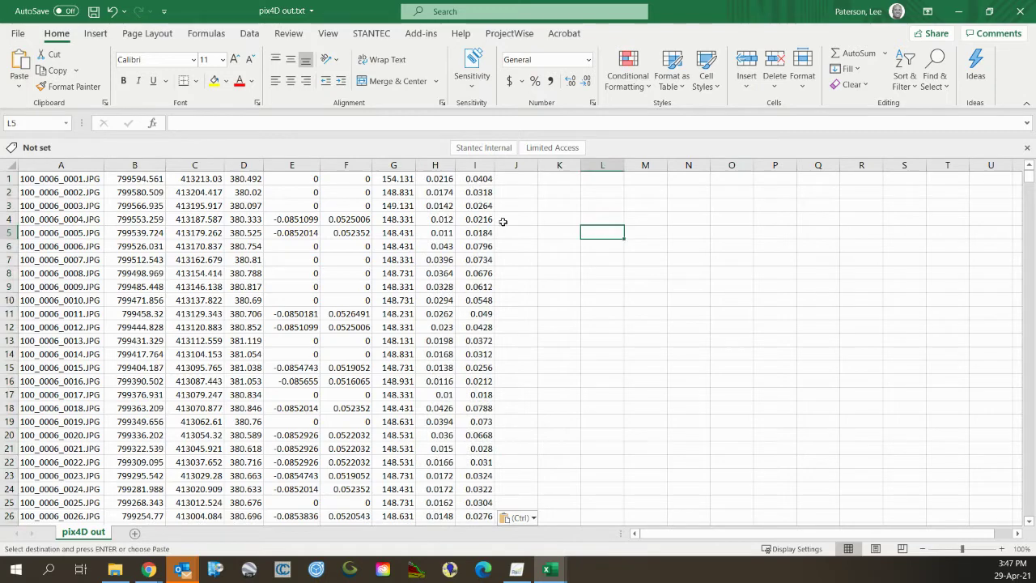
click(387, 232)
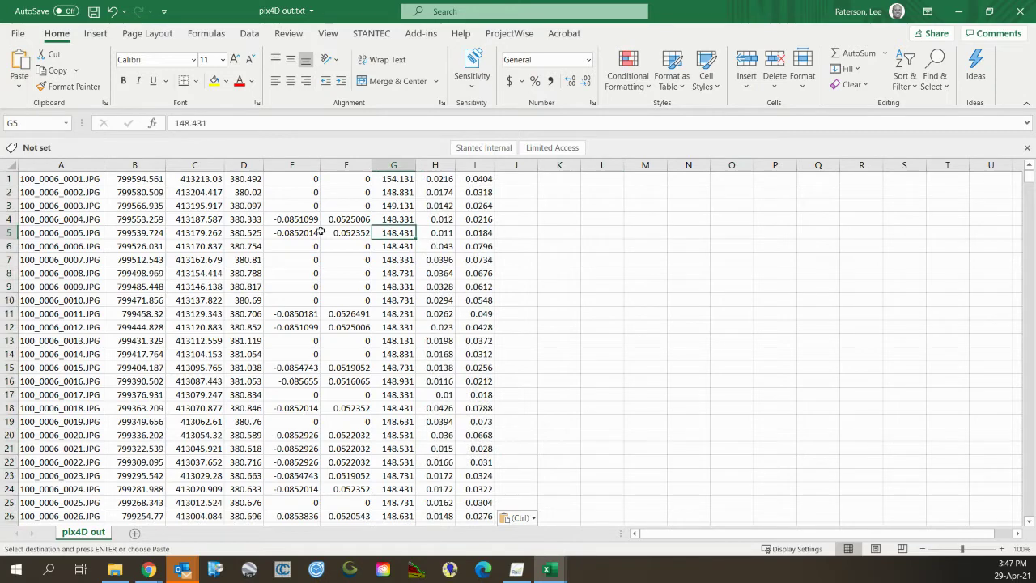
Save the sheet as tab-delimited text named pix4D in.txt.
click(20, 36)
click(42, 215)
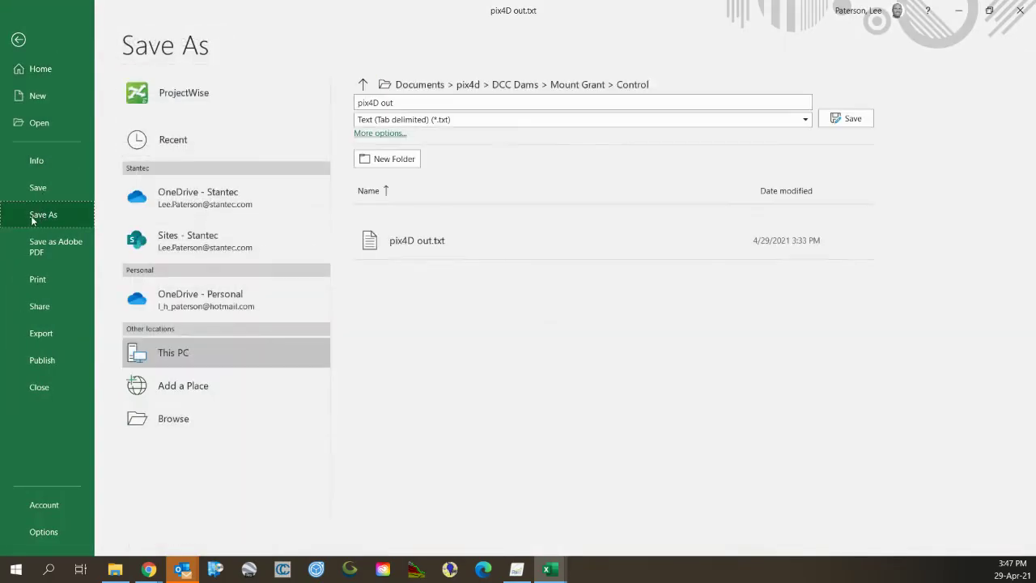
click(476, 98)
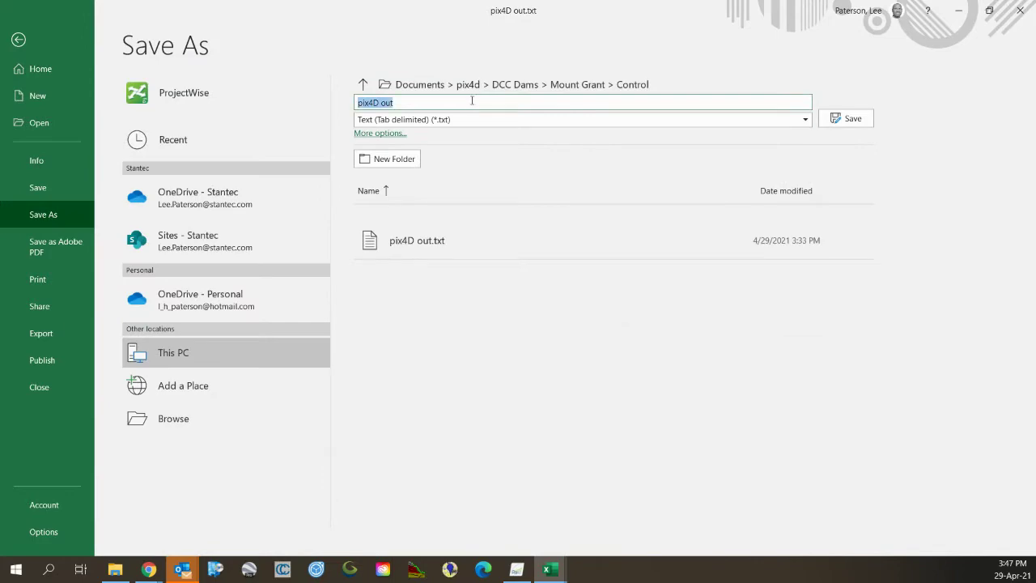
click(472, 100)
key(BackSpace)
key(Return)
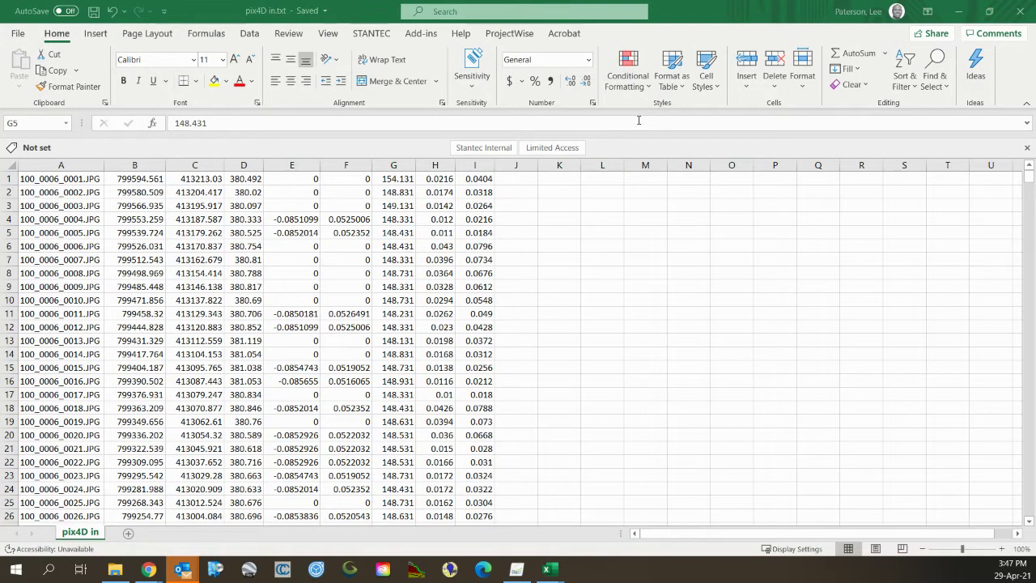
Import the image geolocation for all 723 images from pix4D in.txt.
key(alt+Tab)
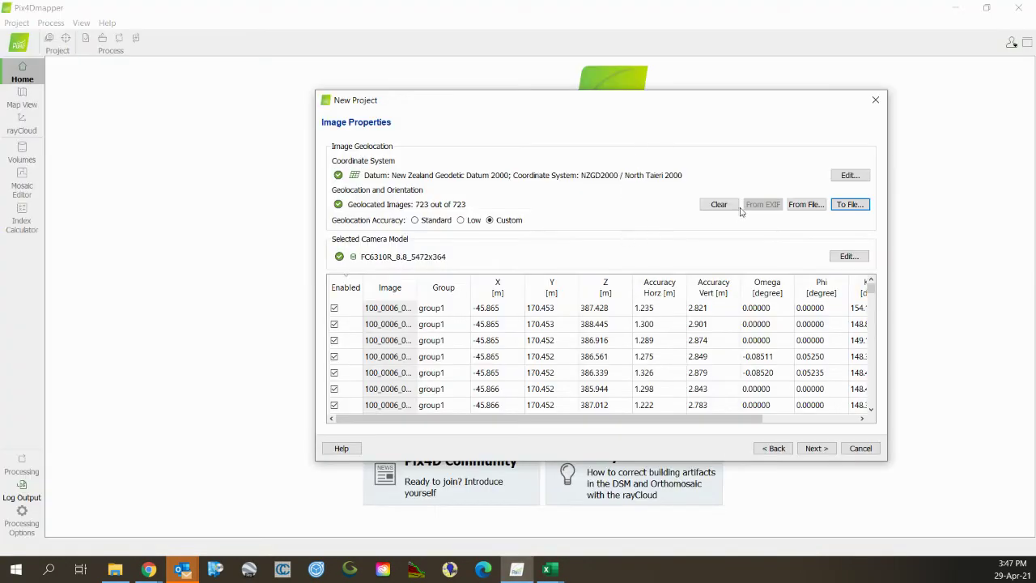
click(807, 205)
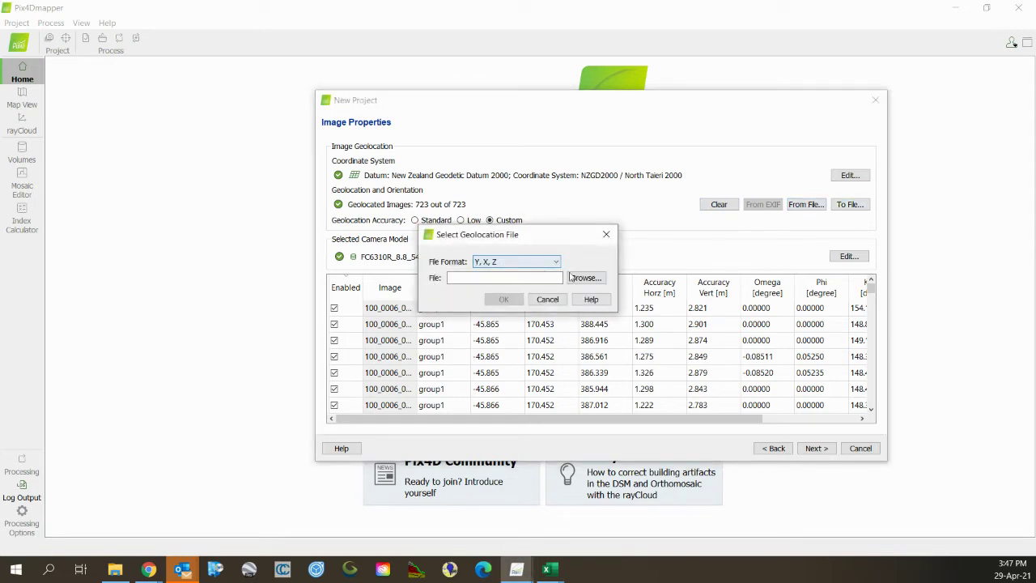
click(582, 279)
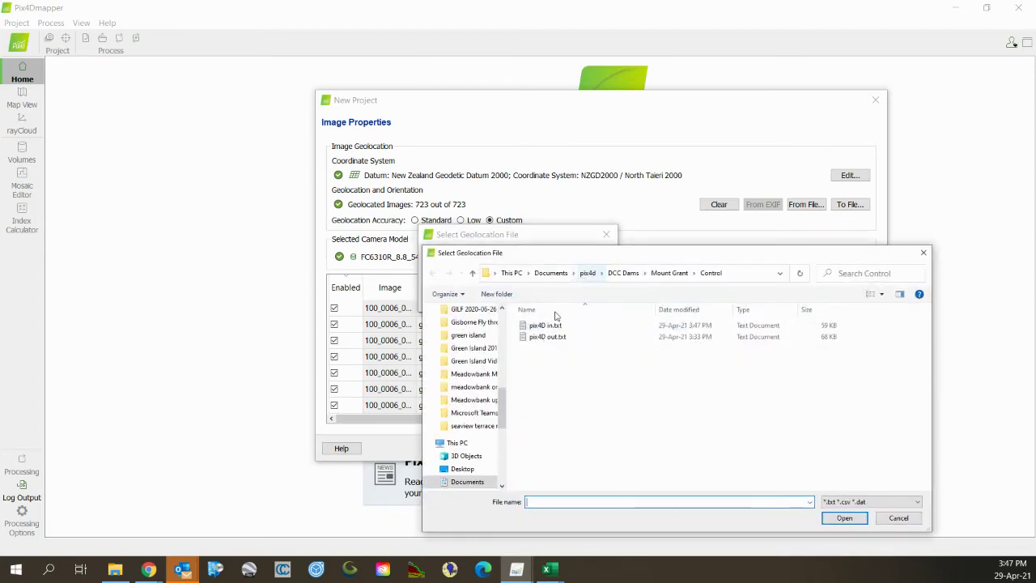
click(550, 326)
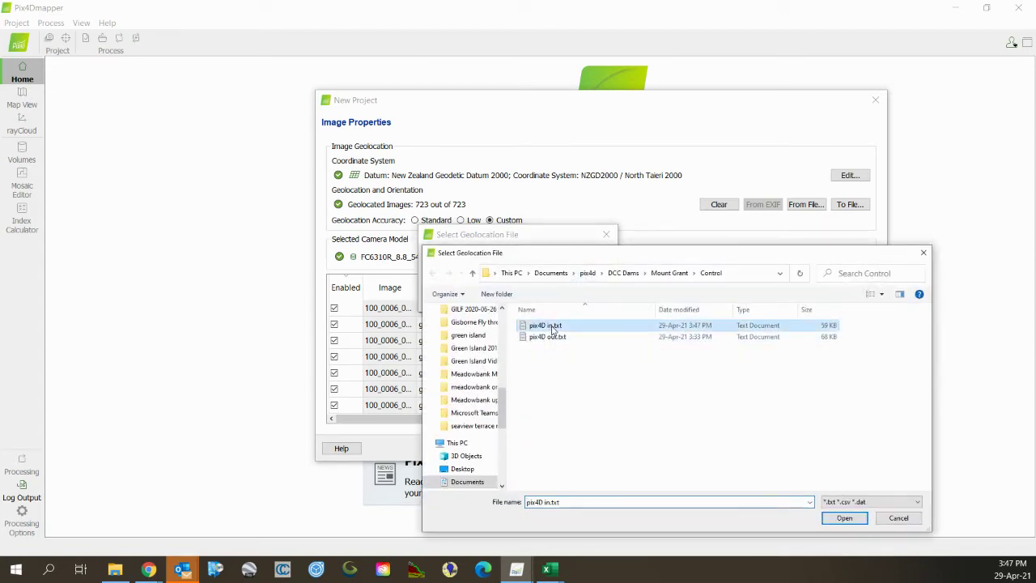
click(845, 518)
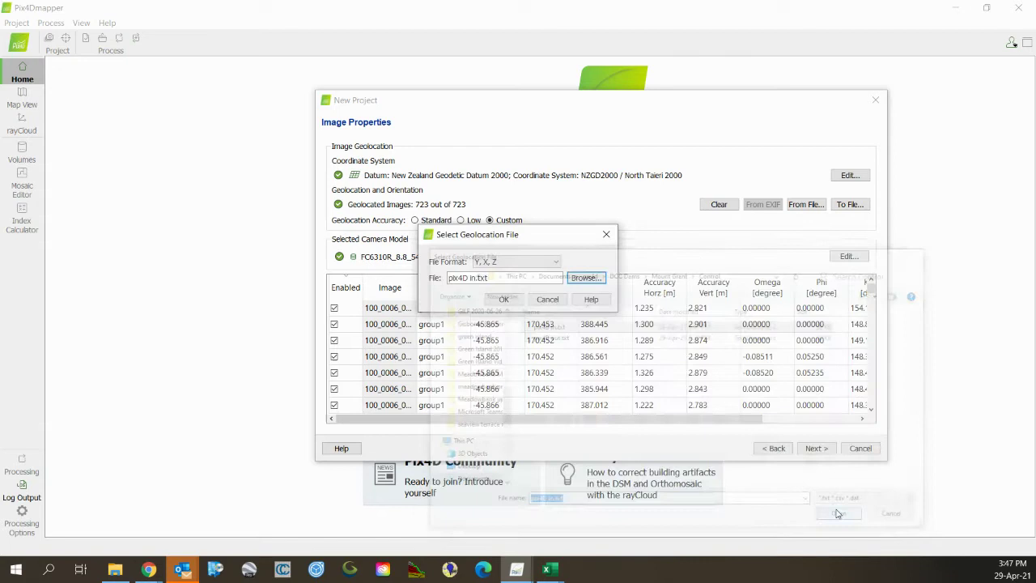
click(503, 299)
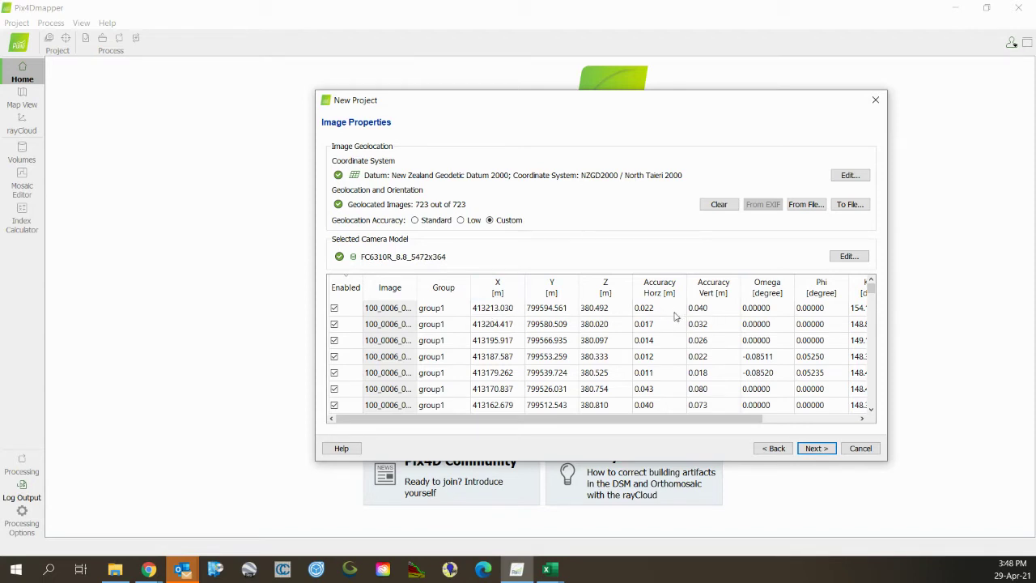
Keep the default output coordinate system, pick the 3D Maps template, and create the project.
click(818, 450)
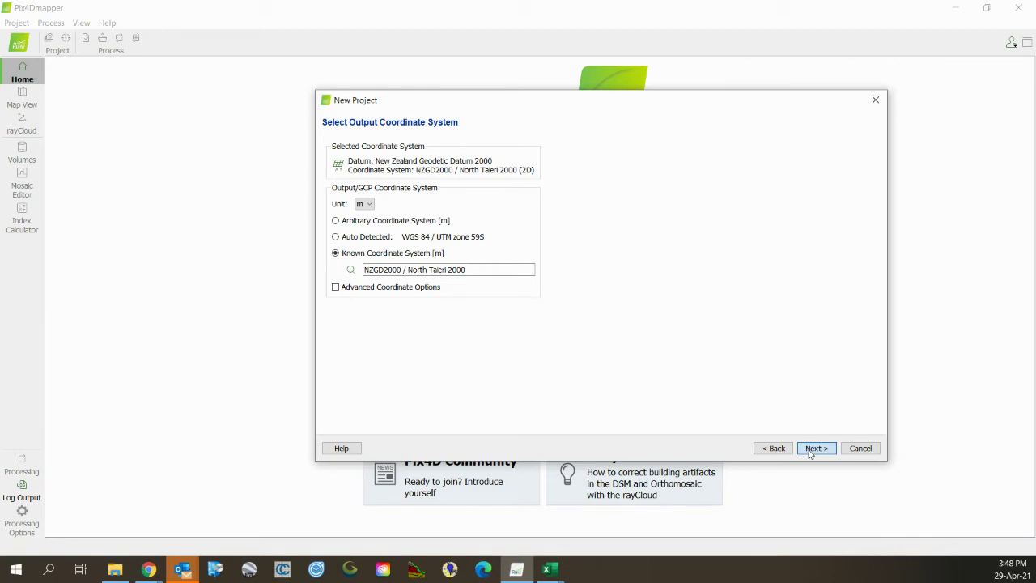
click(809, 450)
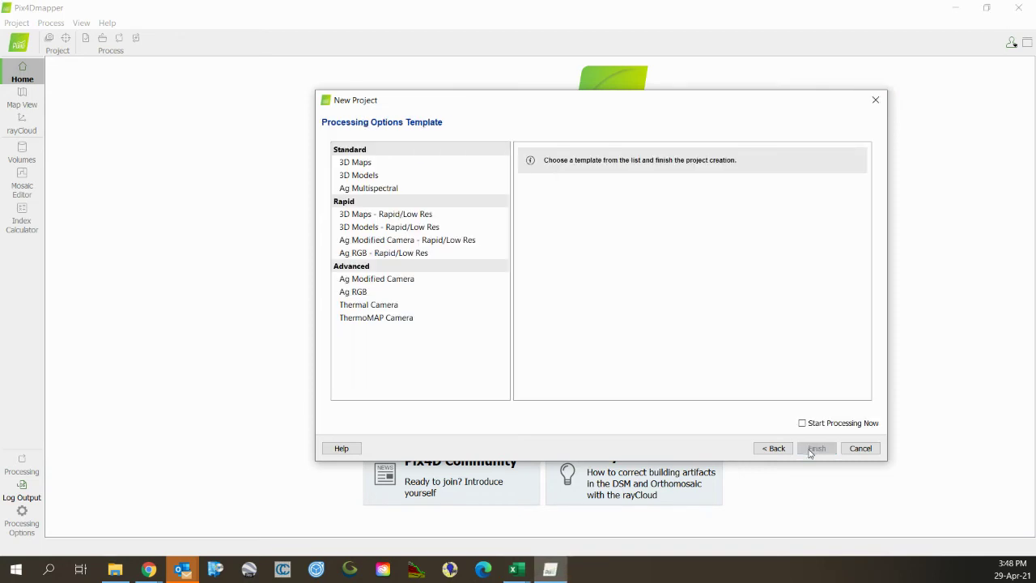
click(449, 162)
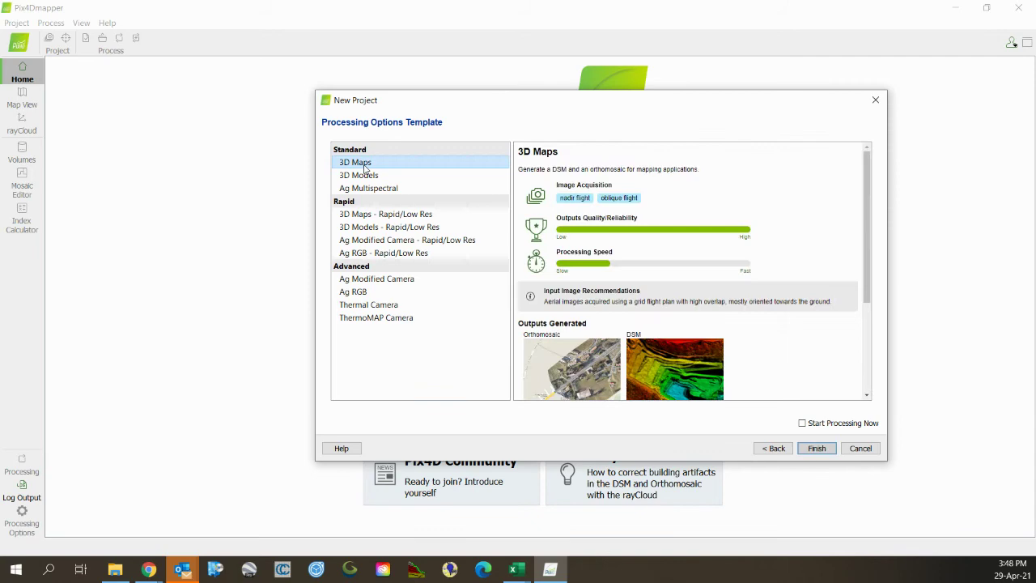
click(816, 450)
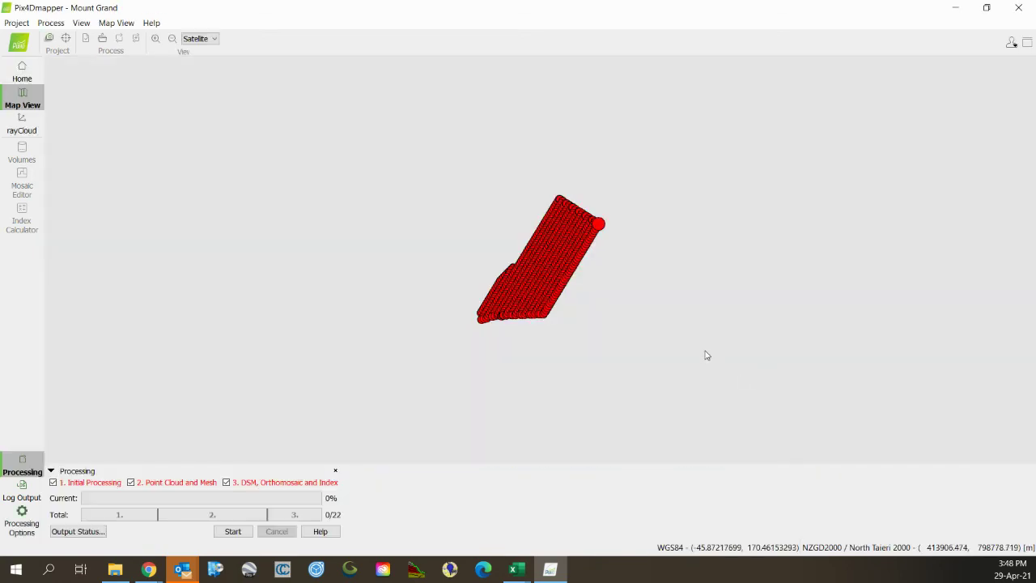